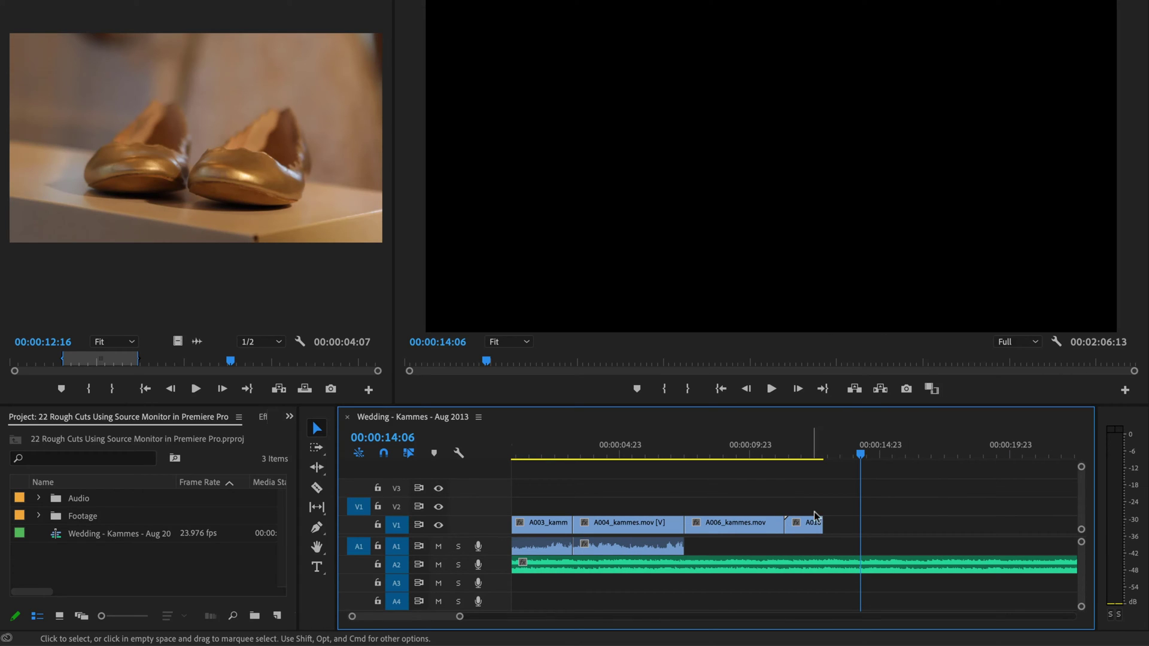
- Save the project, then test a razor split on the A006 clip and undo it
{"action": "key", "text": "super+s"}
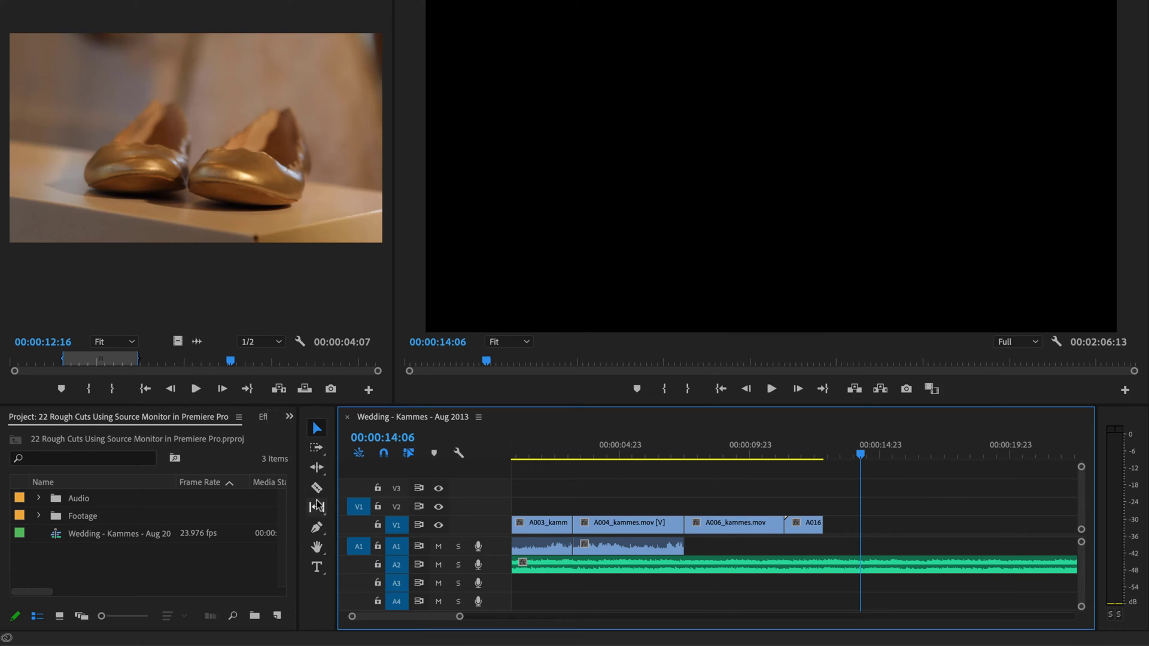
{"action": "left_click", "coordinate": [317, 488]}
{"action": "left_click", "coordinate": [764, 525]}
{"action": "key", "text": "ctrl+z"}
{"action": "left_click", "coordinate": [316, 430]}
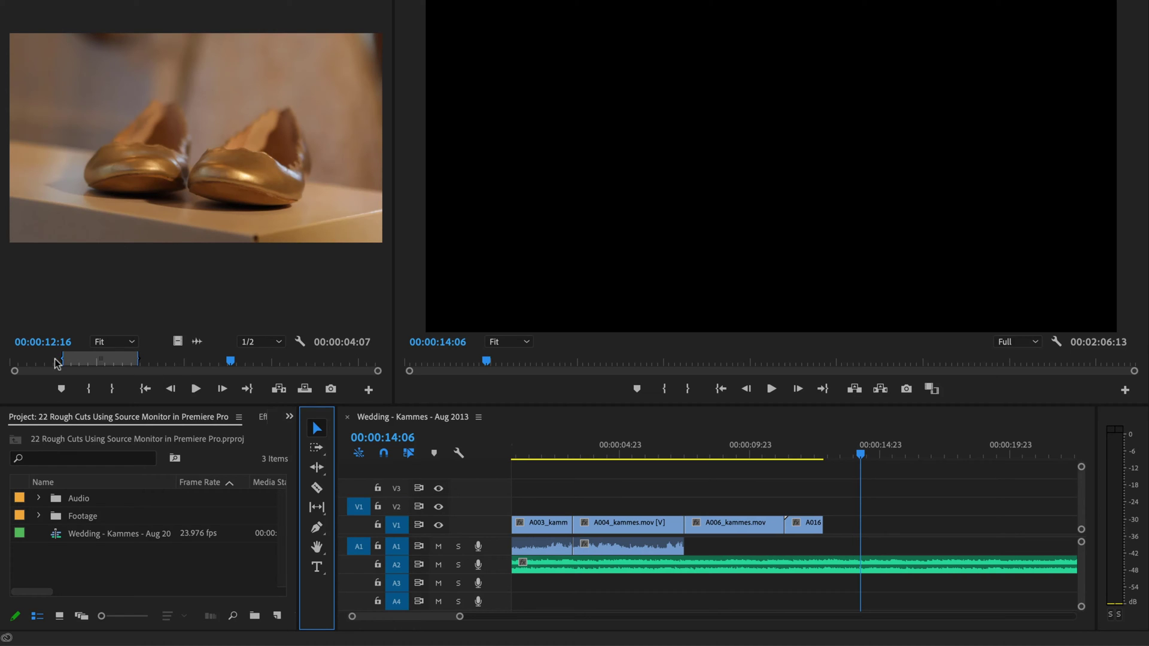
- Expand Footage > A Cam and load the A012 clip into the Source Monitor
{"action": "left_click", "coordinate": [171, 361]}
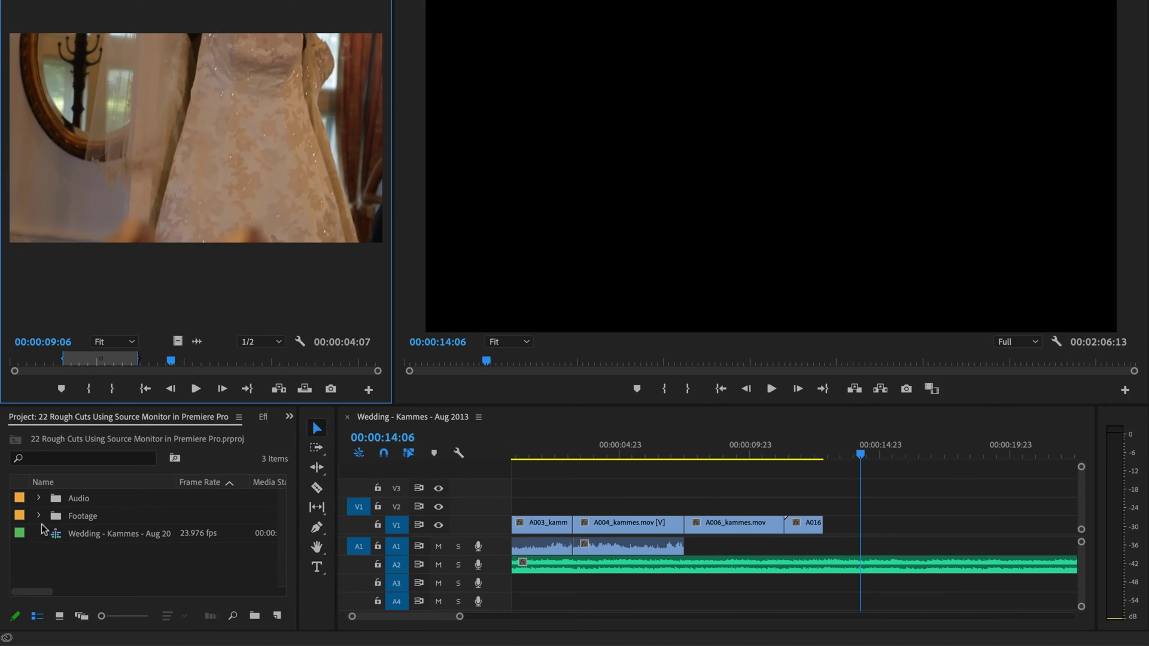
{"action": "left_click", "coordinate": [38, 516]}
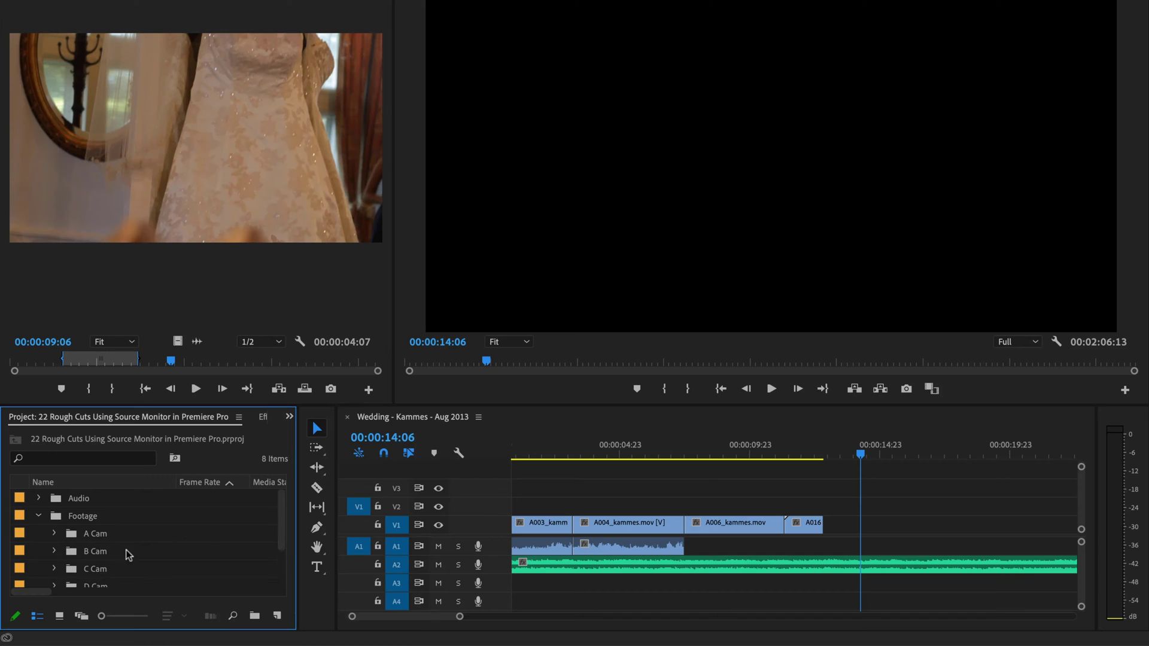
{"action": "left_click", "coordinate": [54, 533]}
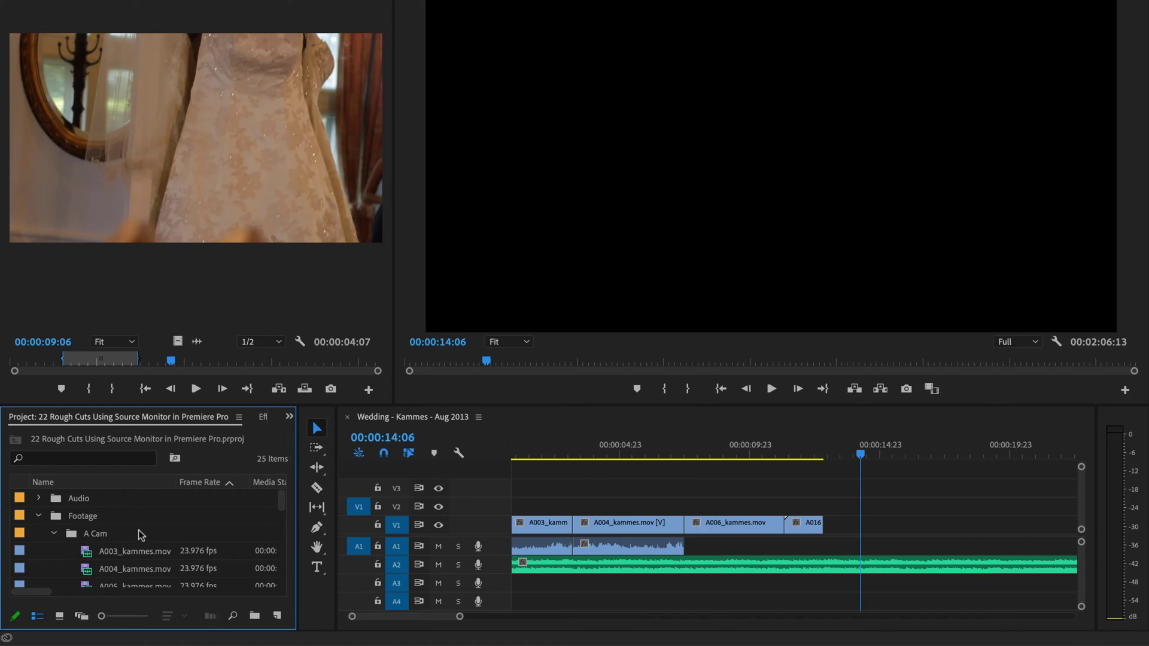
{"action": "left_click_drag", "start_coordinate": [281, 501], "coordinate": [279, 512]}
{"action": "double_click", "coordinate": [120, 527]}
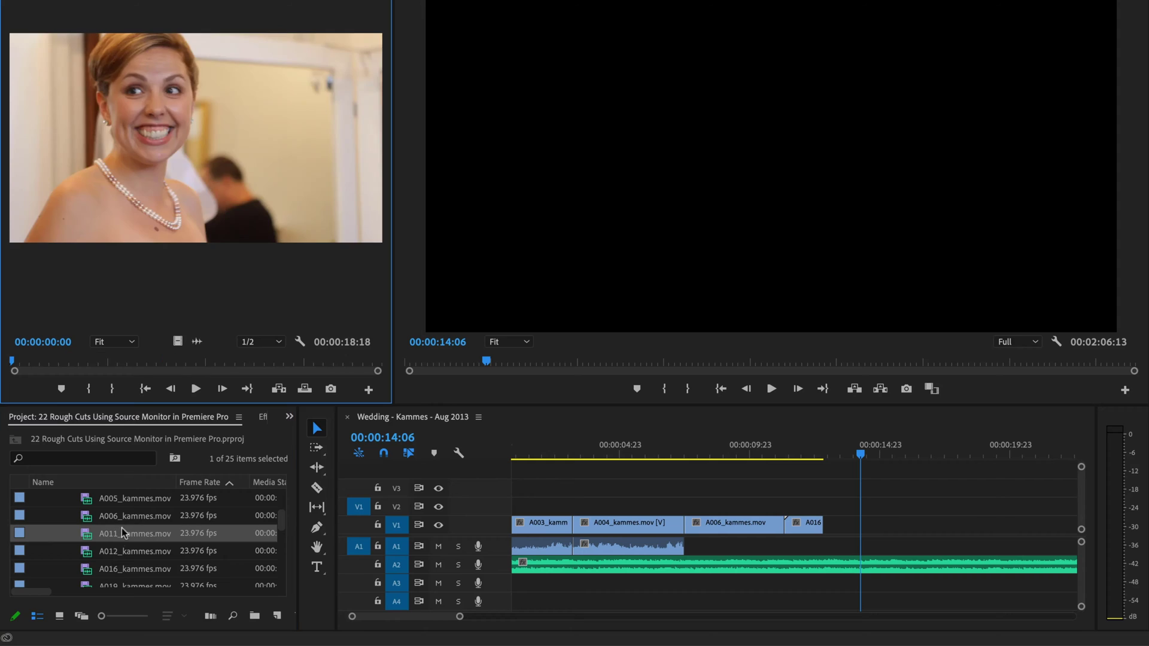
{"action": "double_click", "coordinate": [116, 551]}
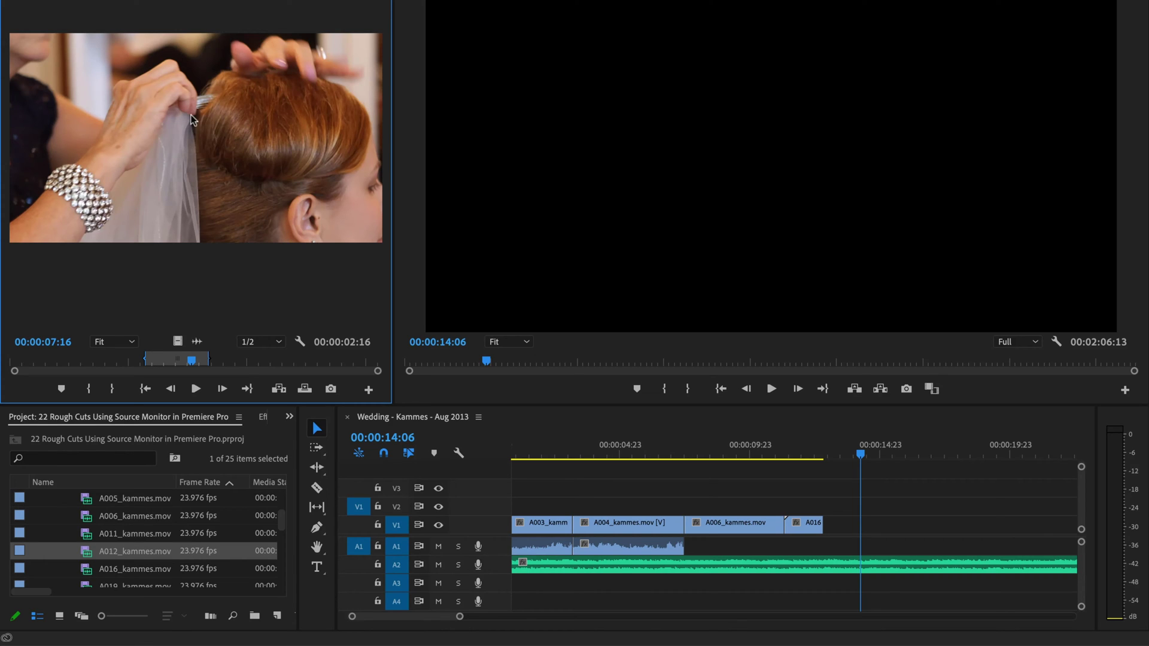
- Mark A012 from 09:05 to 11:09, test dragging it into the sequence, then undo
{"action": "left_click", "coordinate": [229, 362]}
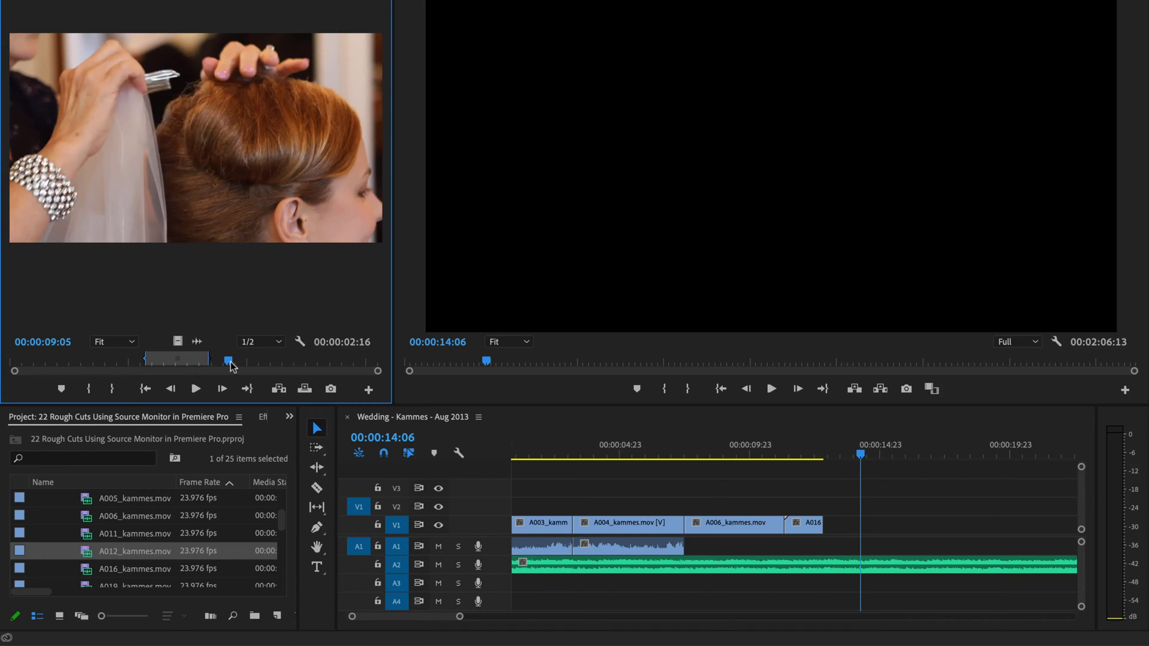
{"action": "left_click", "coordinate": [88, 389]}
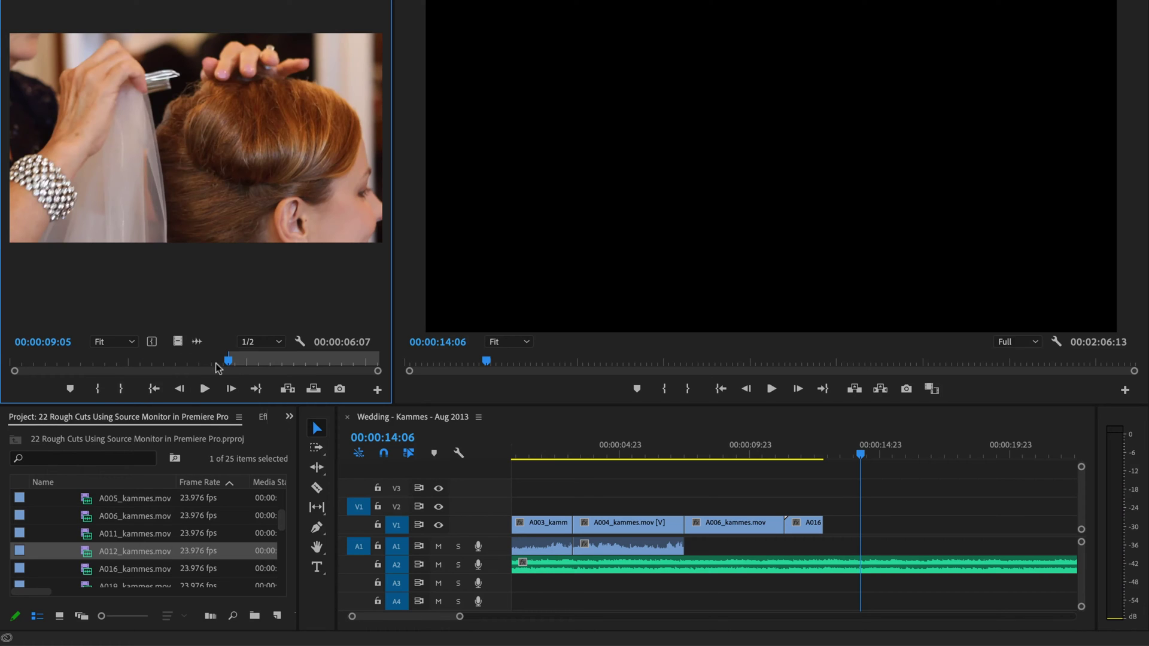
{"action": "left_click", "coordinate": [282, 360]}
{"action": "left_click", "coordinate": [122, 391]}
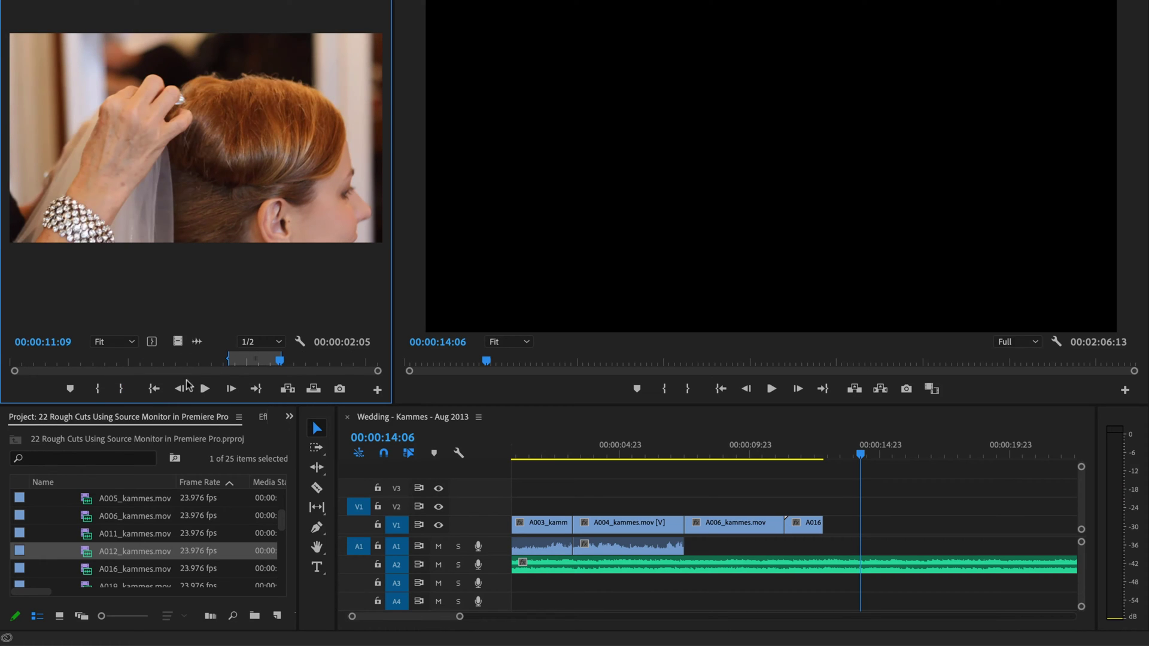
{"action": "left_click_drag", "start_coordinate": [182, 145], "coordinate": [843, 527]}
{"action": "key", "text": "ctrl+z"}
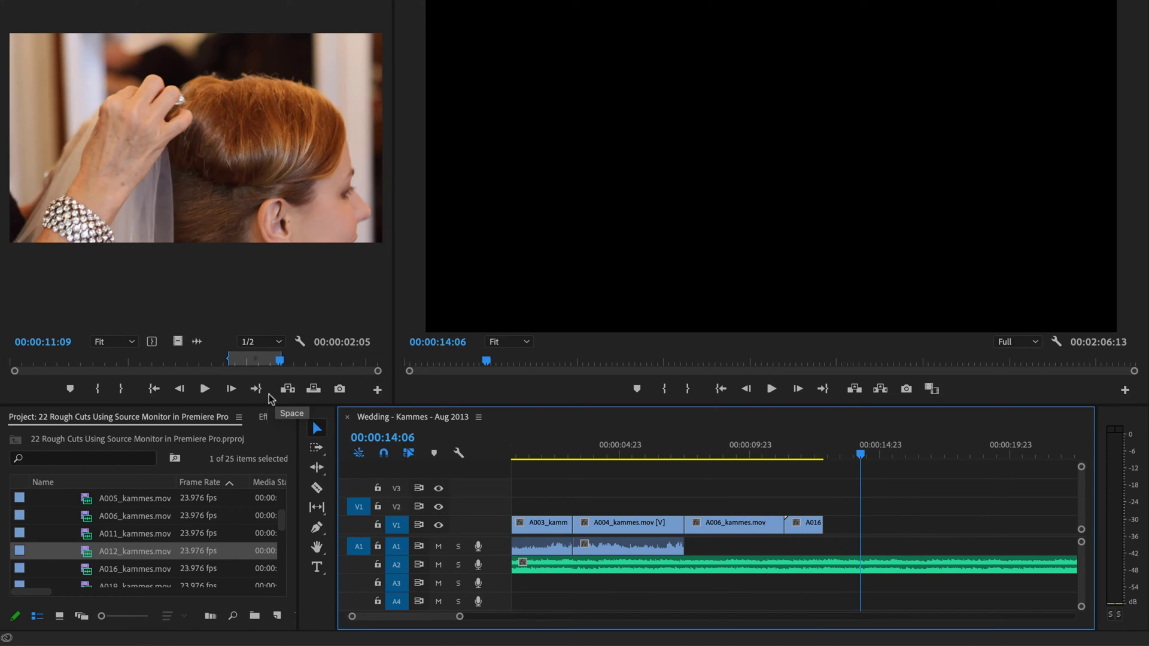
- Overwrite the marked A012 section onto V2 and A1, then mark 03:04 to 05:05
{"action": "left_click", "coordinate": [313, 391]}
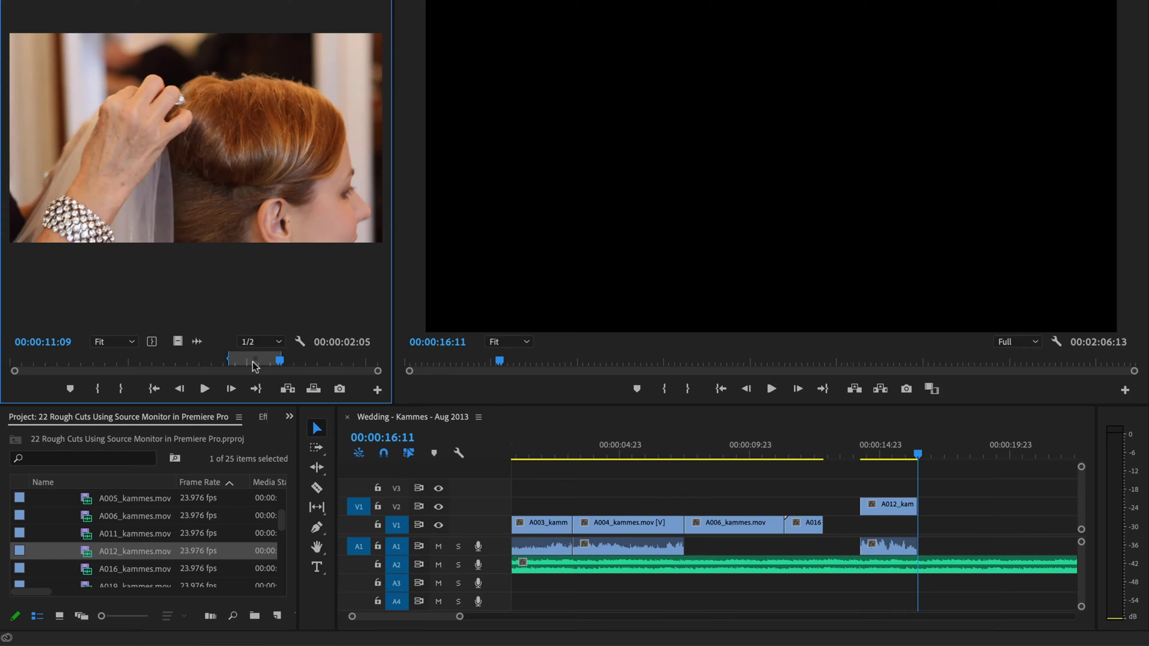
{"action": "left_click", "coordinate": [86, 357]}
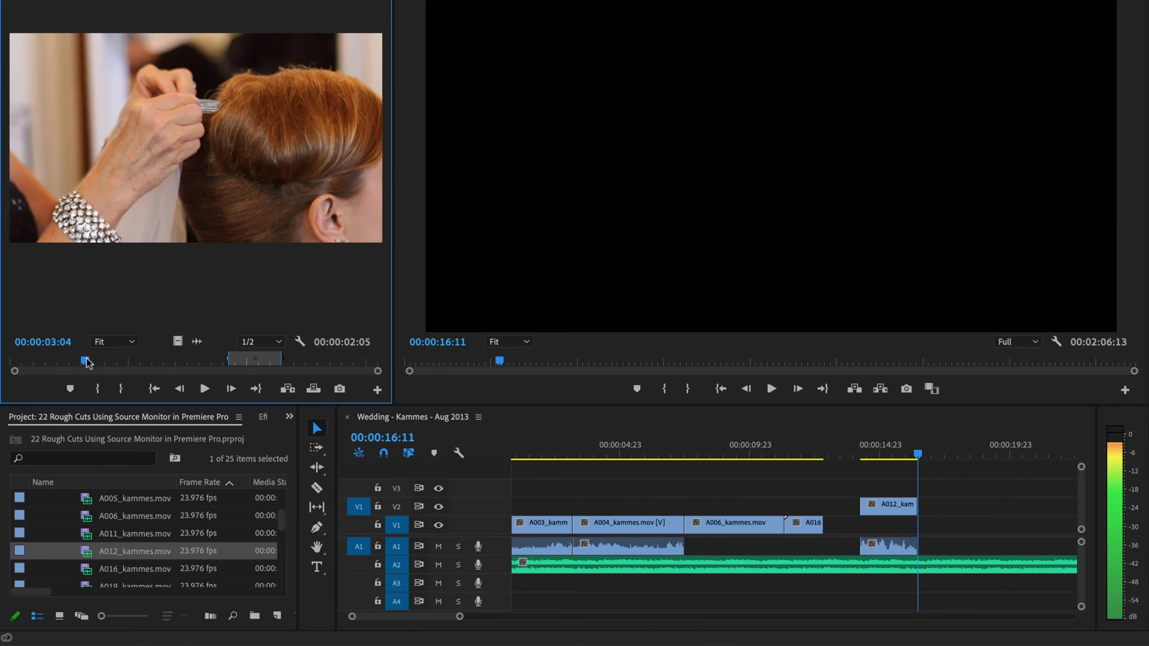
{"action": "key", "text": "i"}
{"action": "left_click", "coordinate": [132, 358]}
{"action": "key", "text": "o"}
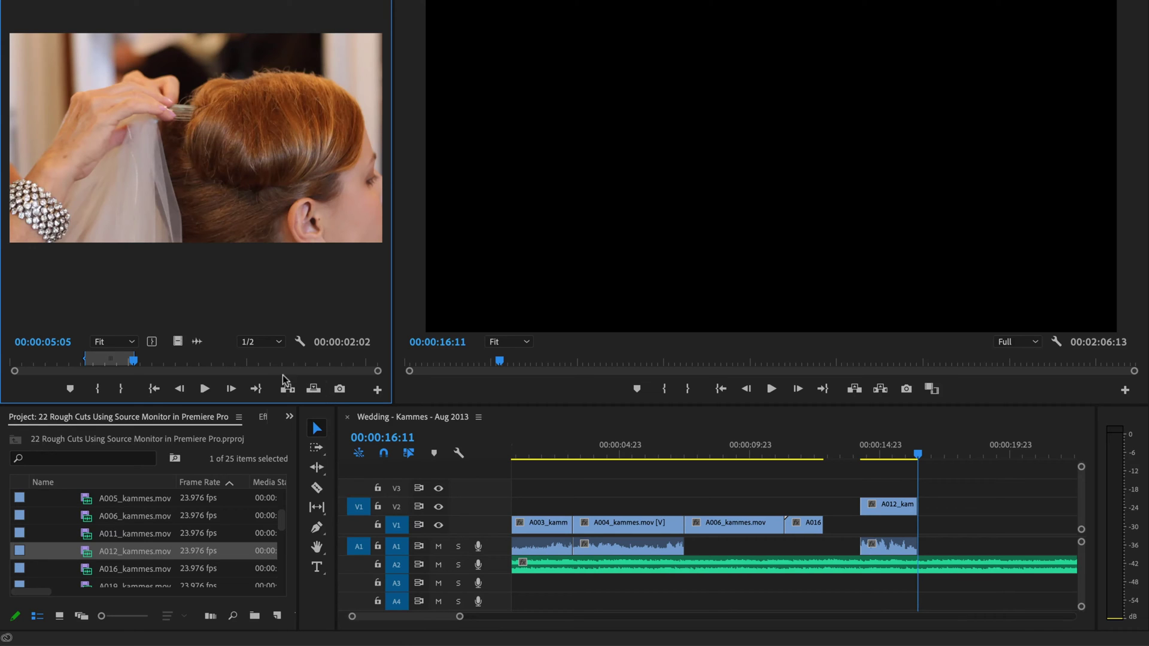
- Mark A012 from 08:14 to 11:06 and overwrite it after the first clip
{"action": "left_click", "coordinate": [213, 362]}
{"action": "key", "text": "i"}
{"action": "left_click", "coordinate": [277, 362]}
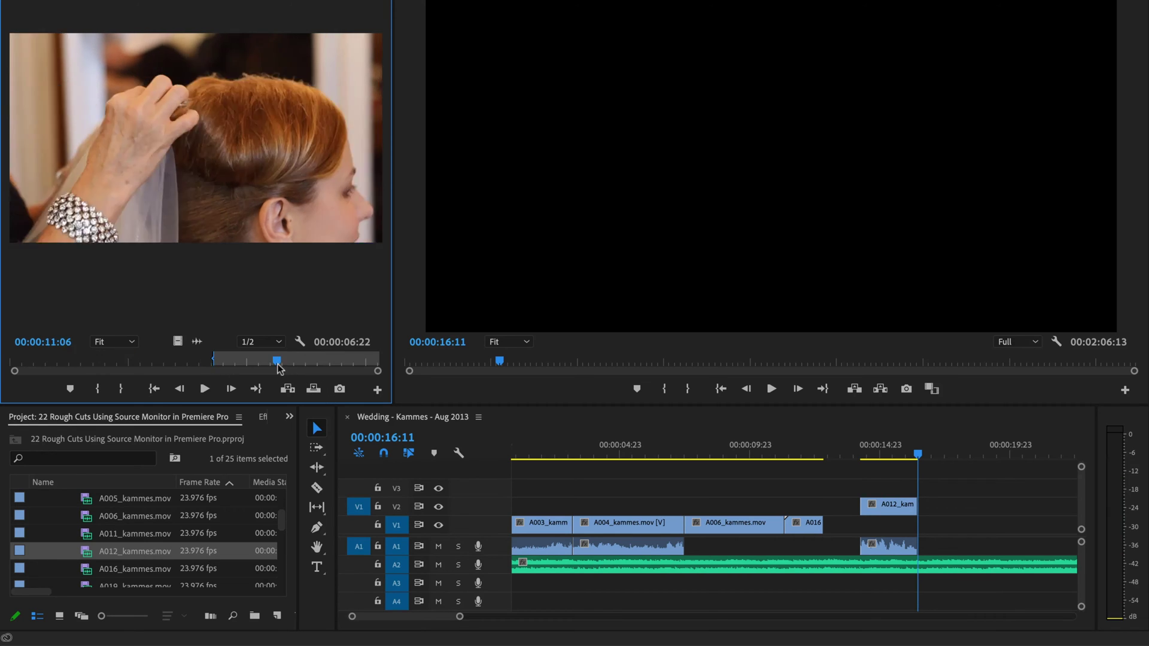
{"action": "key", "text": "o"}
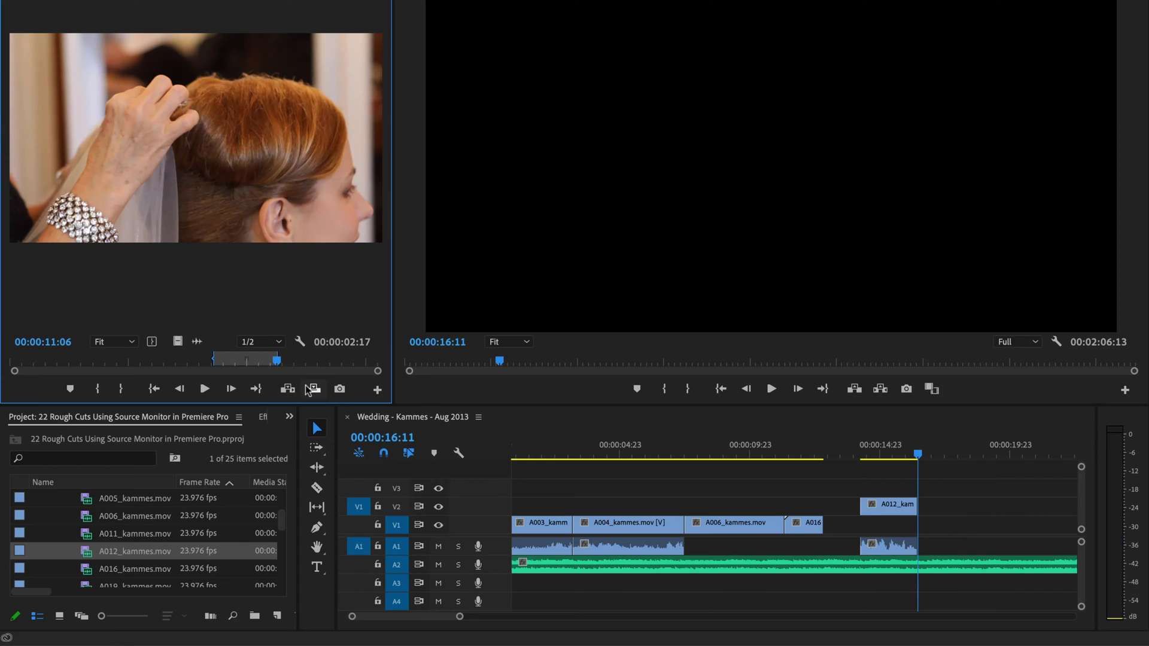
{"action": "left_click", "coordinate": [313, 389]}
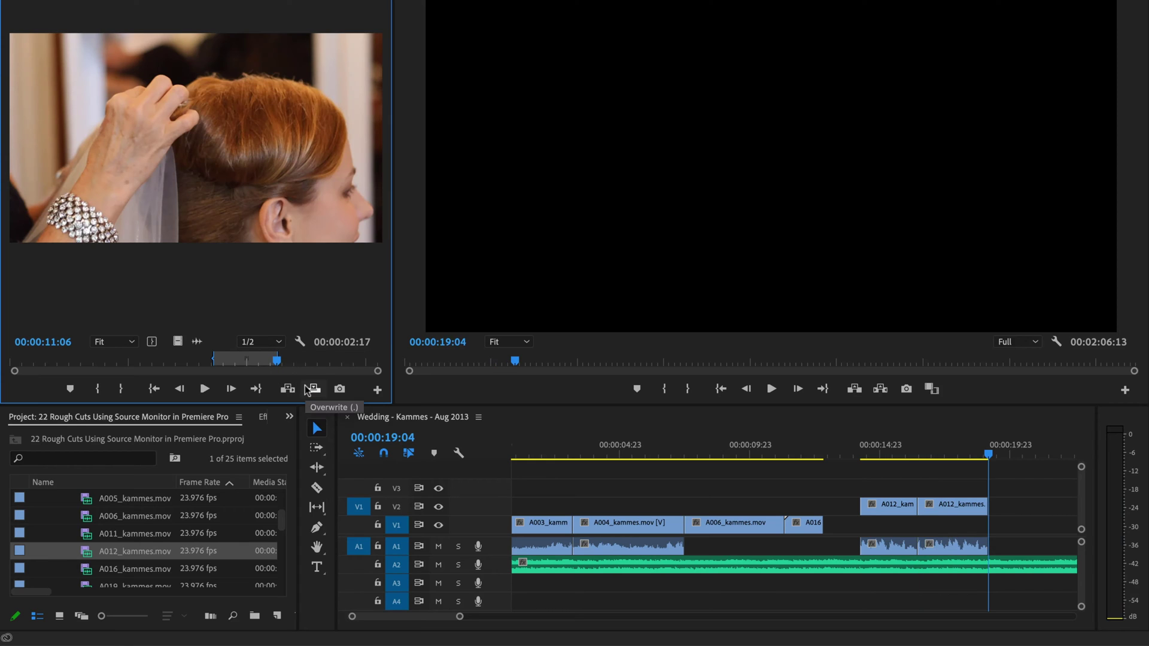
{"action": "left_click", "coordinate": [932, 487]}
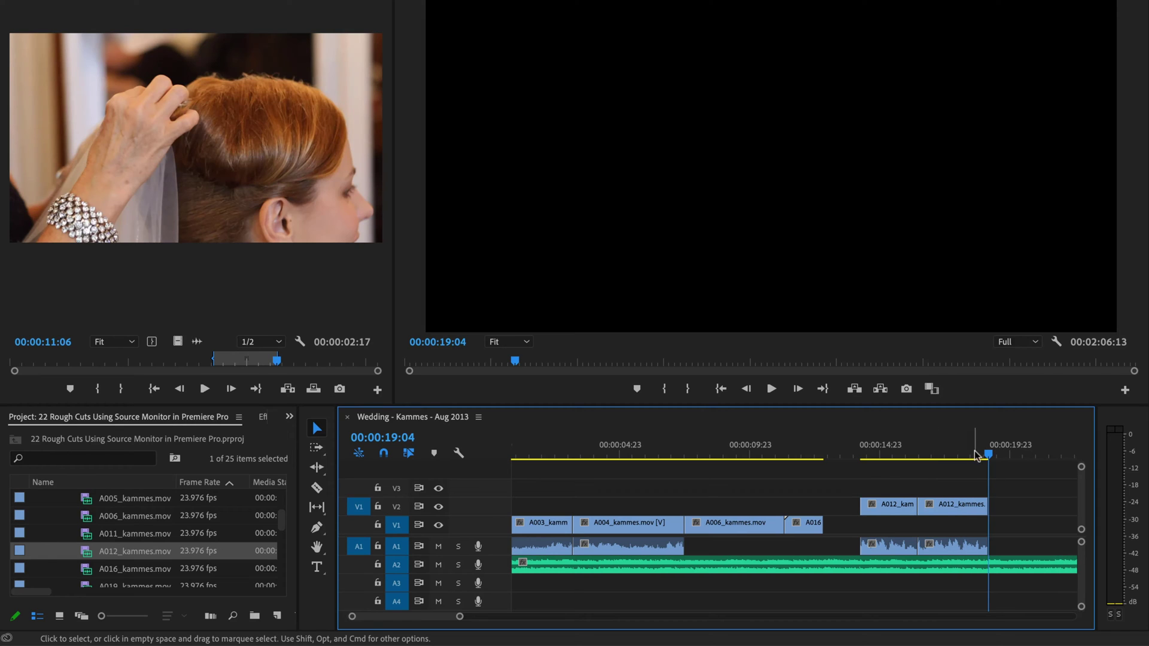
- Add another A012 section at the playhead, then test Insert and Overwrite at 04:17, undoing both
{"action": "left_click", "coordinate": [313, 389]}
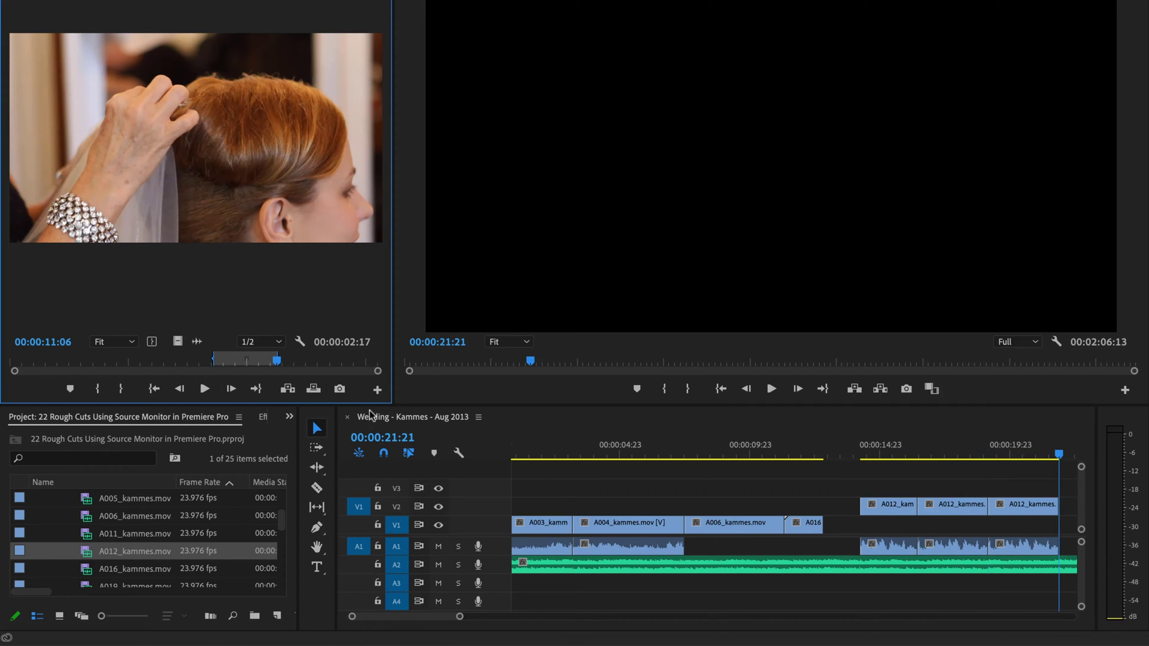
{"action": "left_click", "coordinate": [287, 389]}
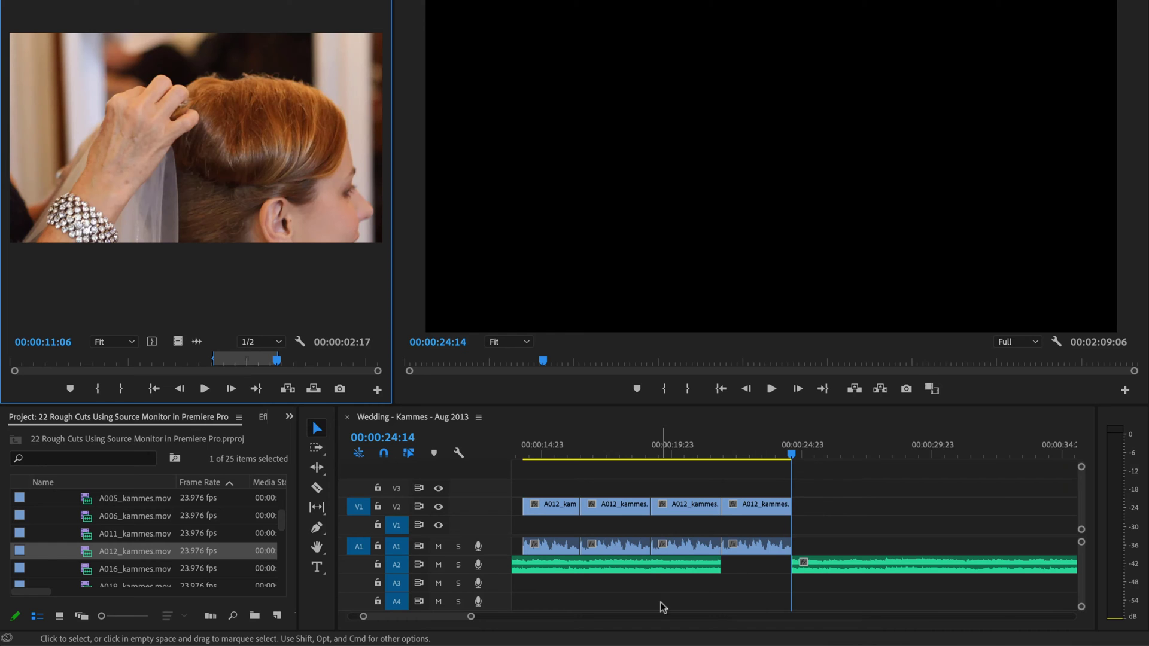
{"action": "left_click_drag", "start_coordinate": [435, 614], "coordinate": [421, 616]}
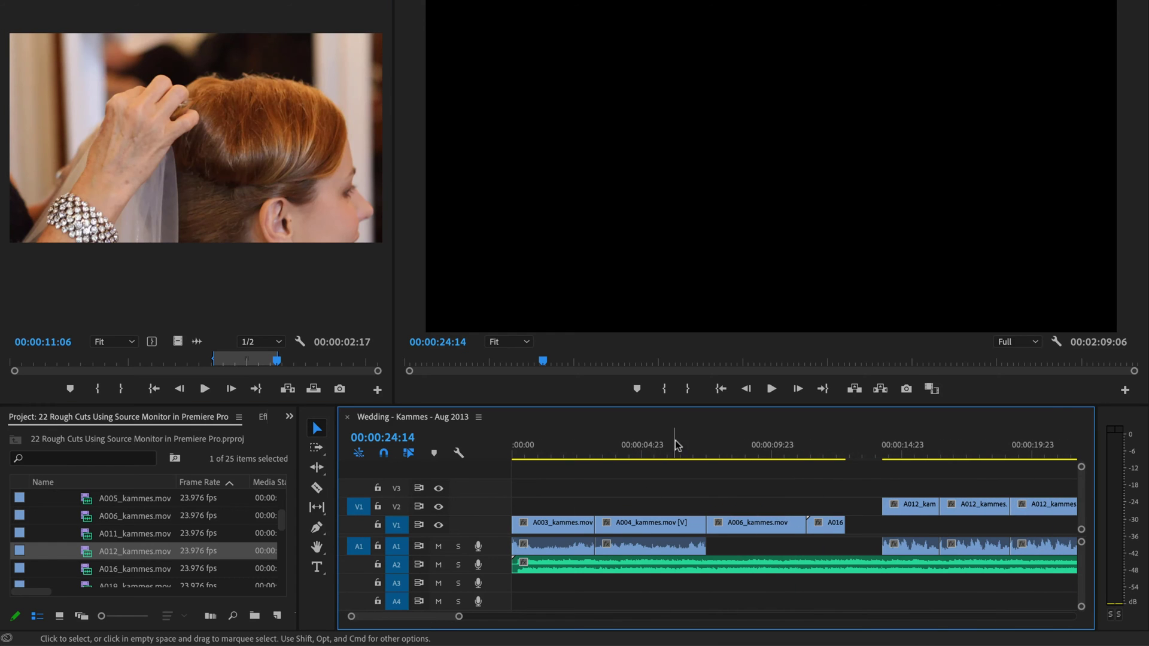
{"action": "left_click_drag", "start_coordinate": [673, 443], "coordinate": [637, 458]}
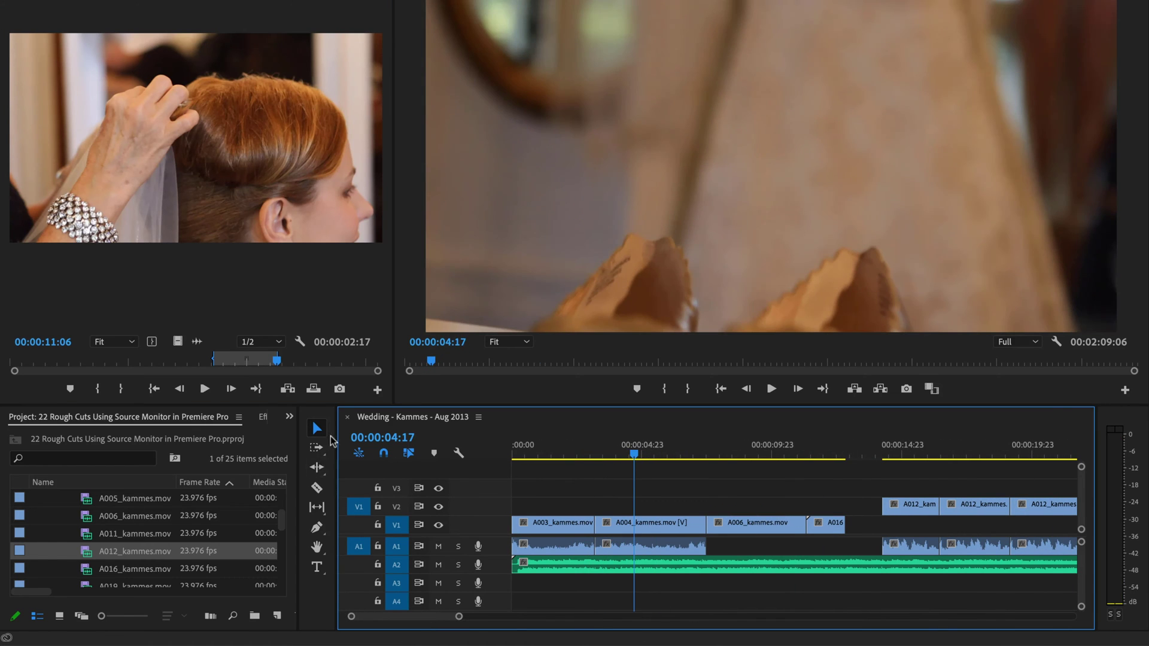
{"action": "left_click", "coordinate": [287, 390]}
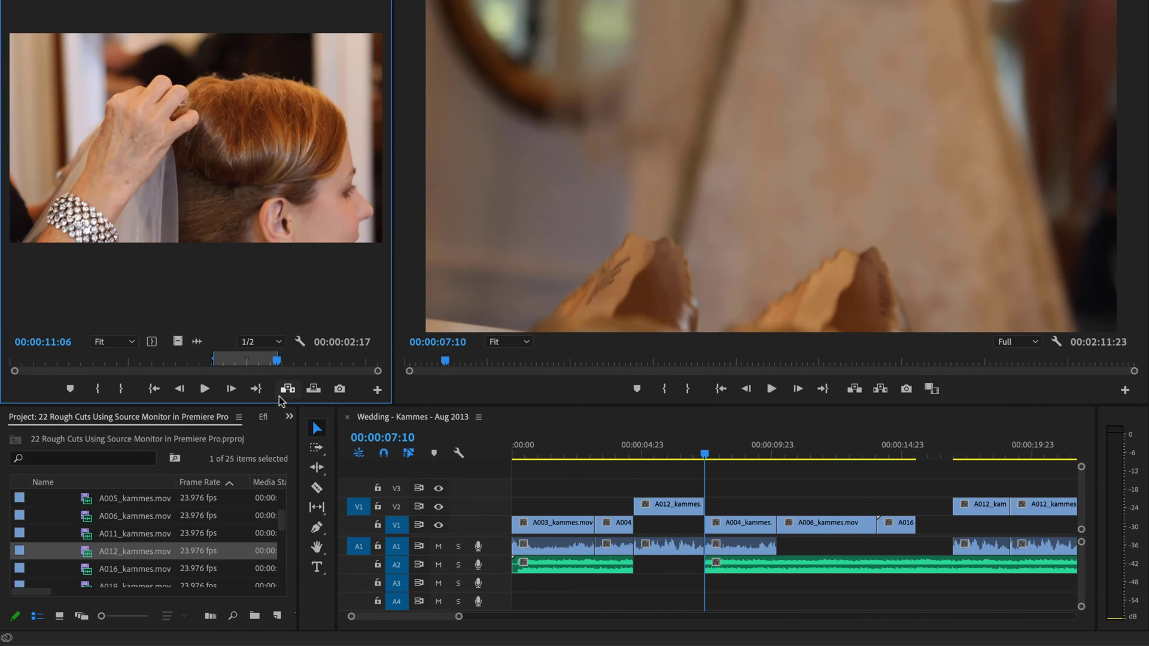
{"action": "key", "text": "ctrl+z"}
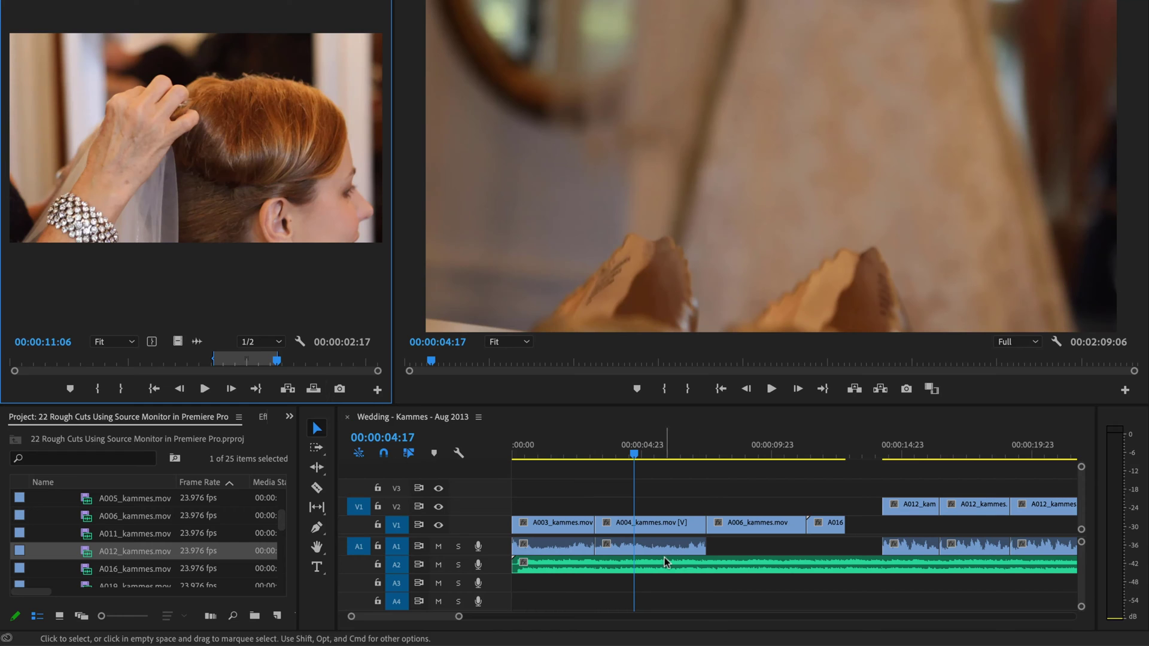
{"action": "left_click", "coordinate": [313, 390]}
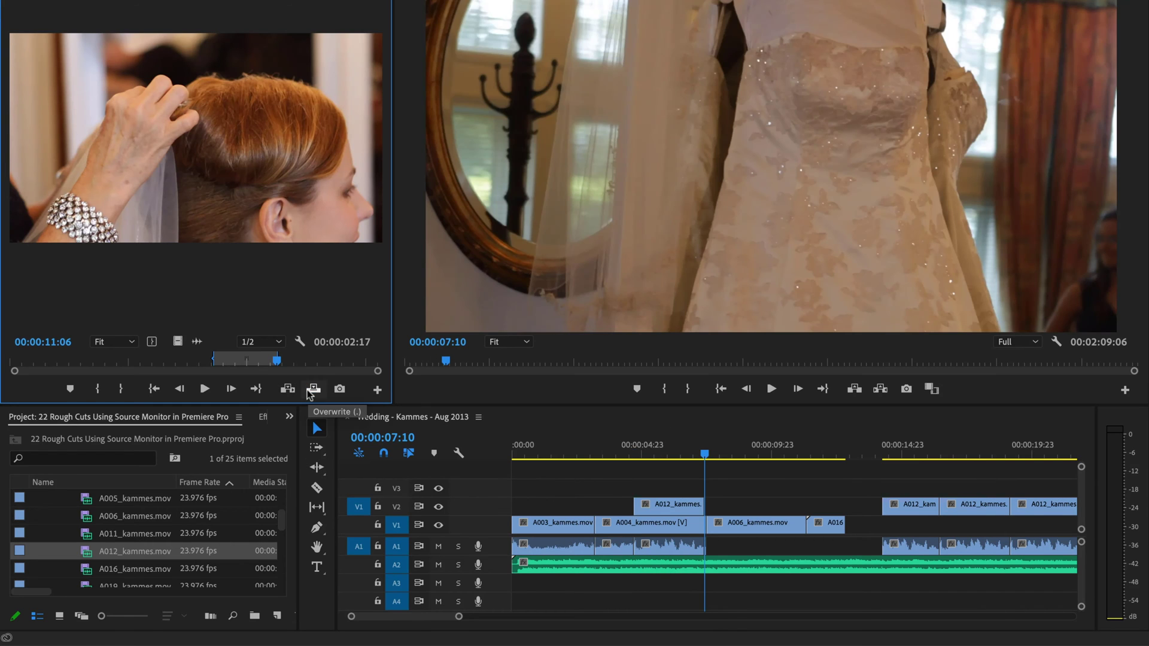
{"action": "key", "text": "ctrl+z"}
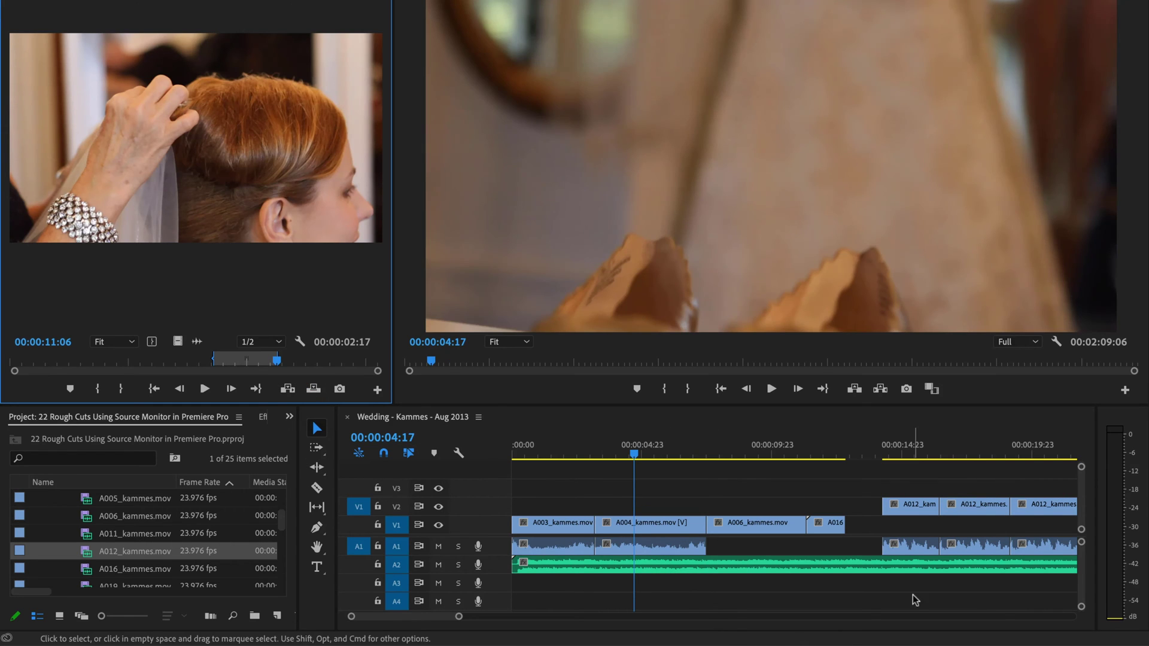
{"action": "scroll", "coordinate": [897, 593], "scroll_direction": "down", "scroll_amount": 5}
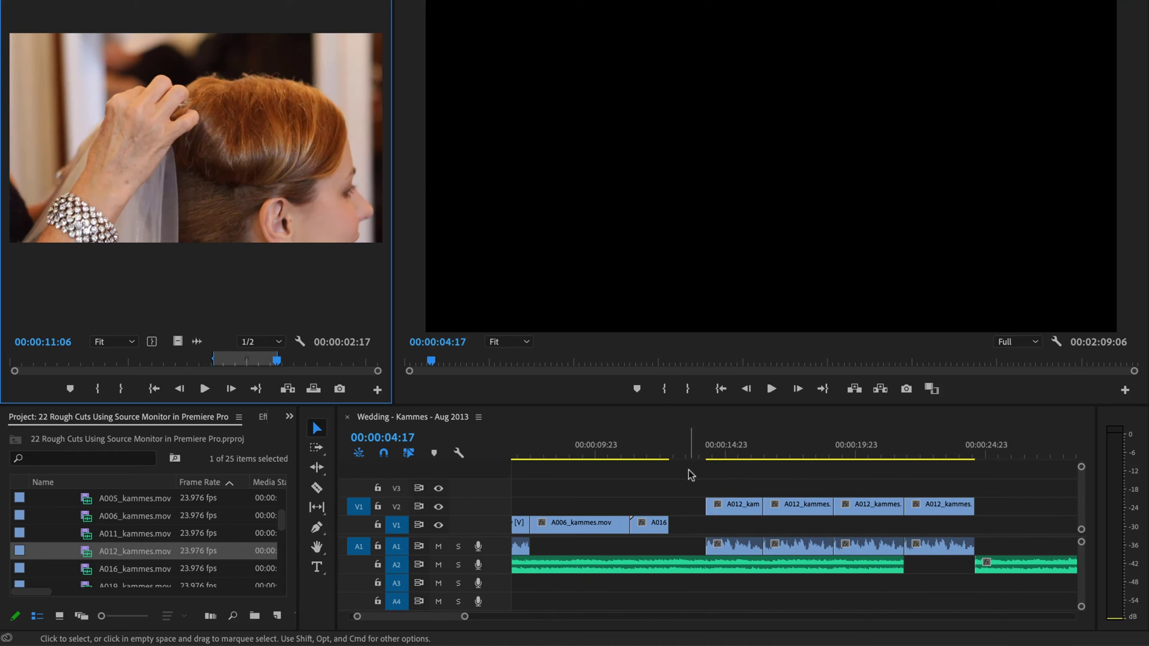
- Undo the fourth A012 clip, move the V2 A012 clips down to V1, and delete all three
{"action": "key", "text": "ctrl+z"}
{"action": "left_click_drag", "start_coordinate": [963, 496], "coordinate": [745, 527]}
{"action": "key", "text": "Delete"}
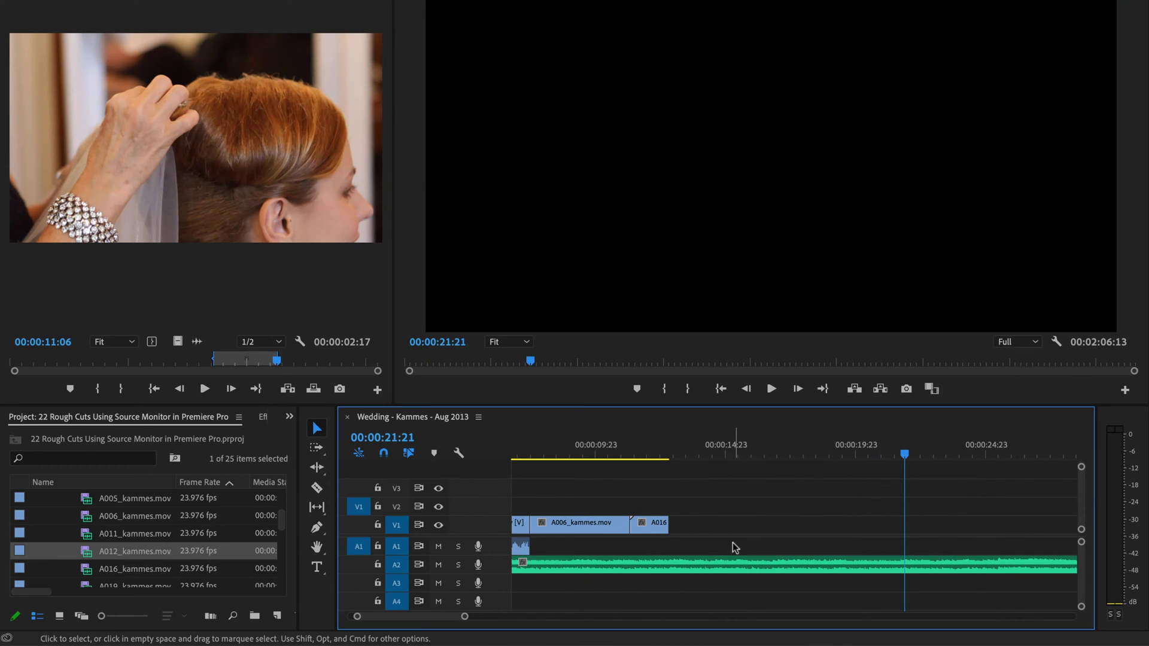
{"action": "key", "text": "ctrl+z"}
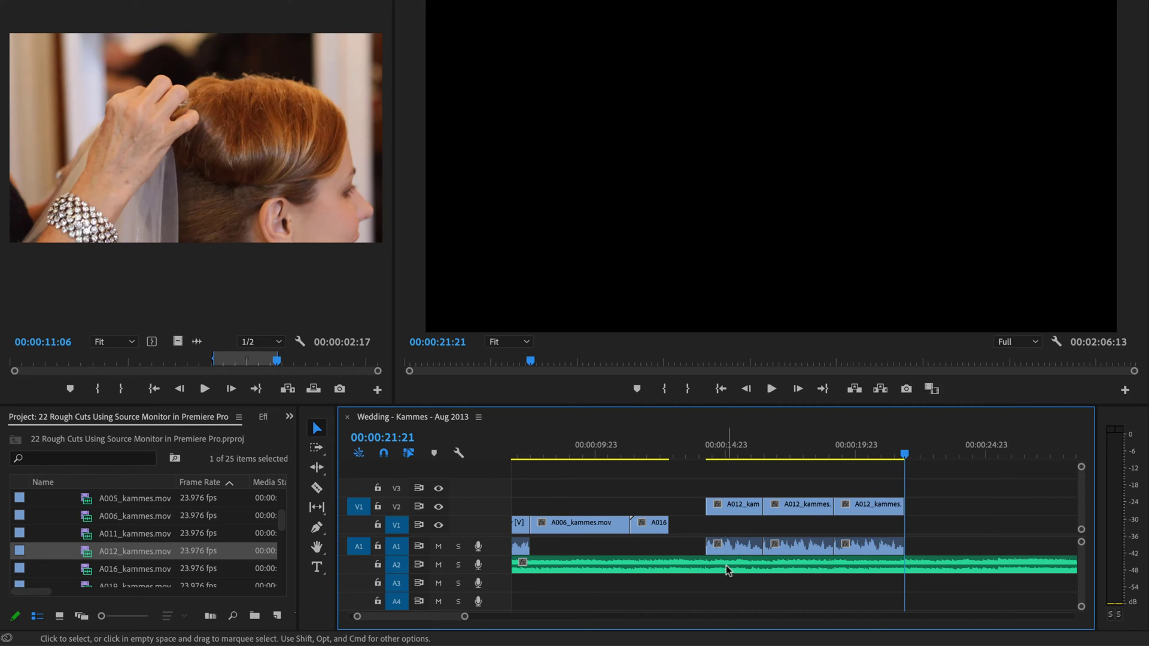
{"action": "left_click_drag", "start_coordinate": [727, 506], "coordinate": [719, 556]}
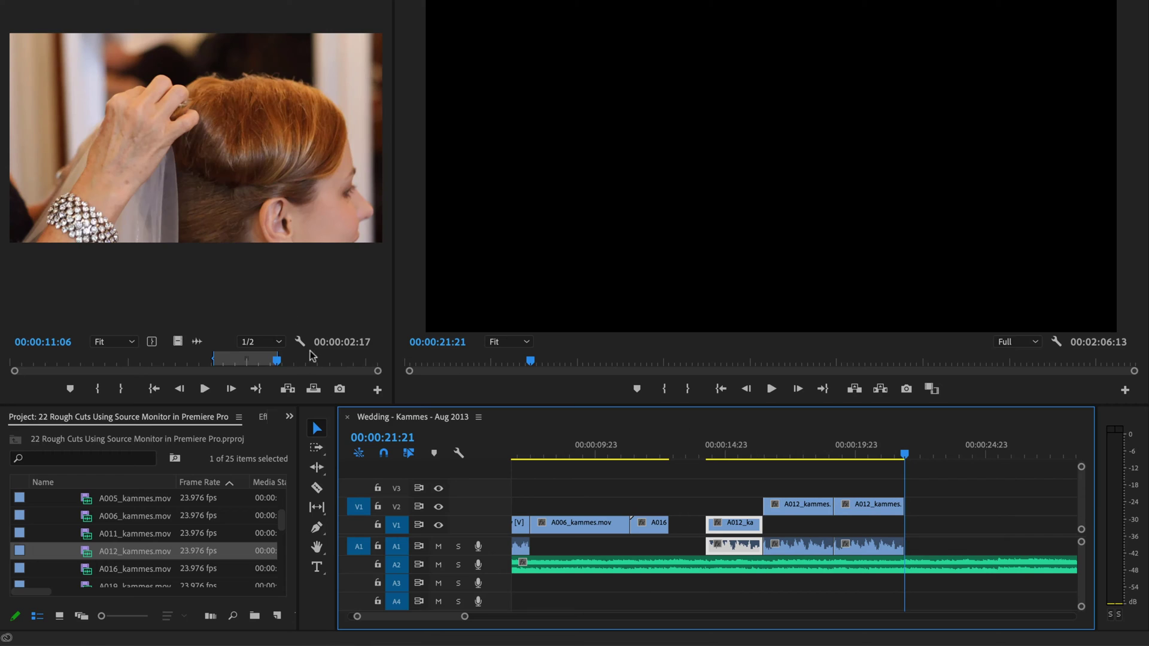
{"action": "left_click_drag", "start_coordinate": [811, 506], "coordinate": [865, 525]}
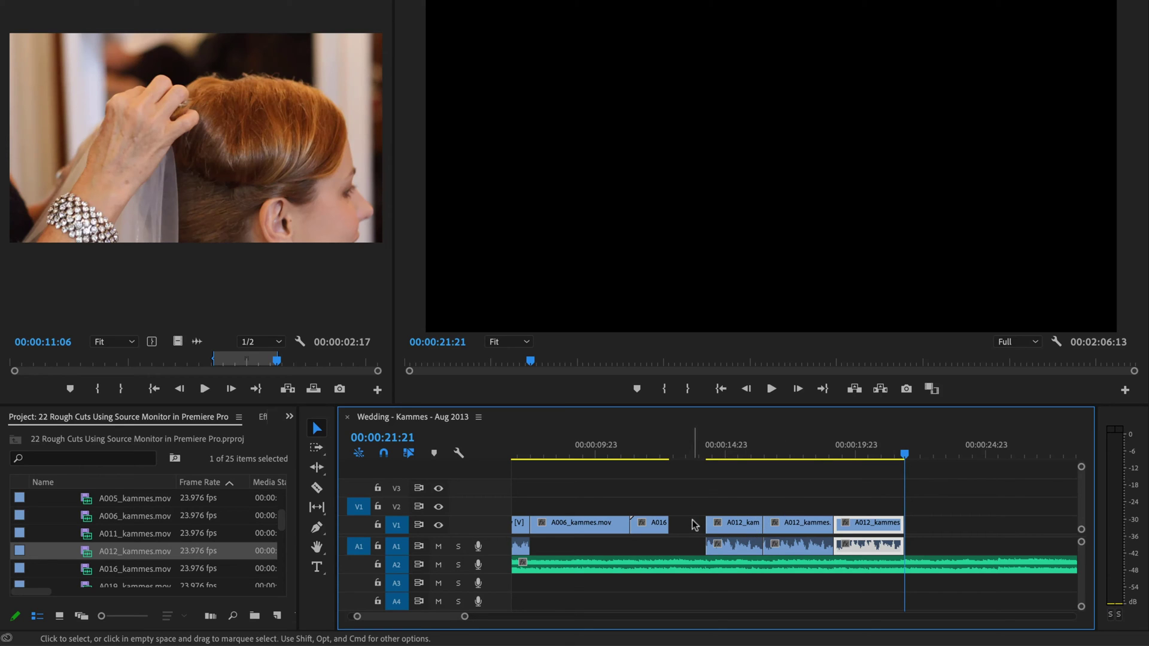
{"action": "left_click_drag", "start_coordinate": [696, 510], "coordinate": [833, 541]}
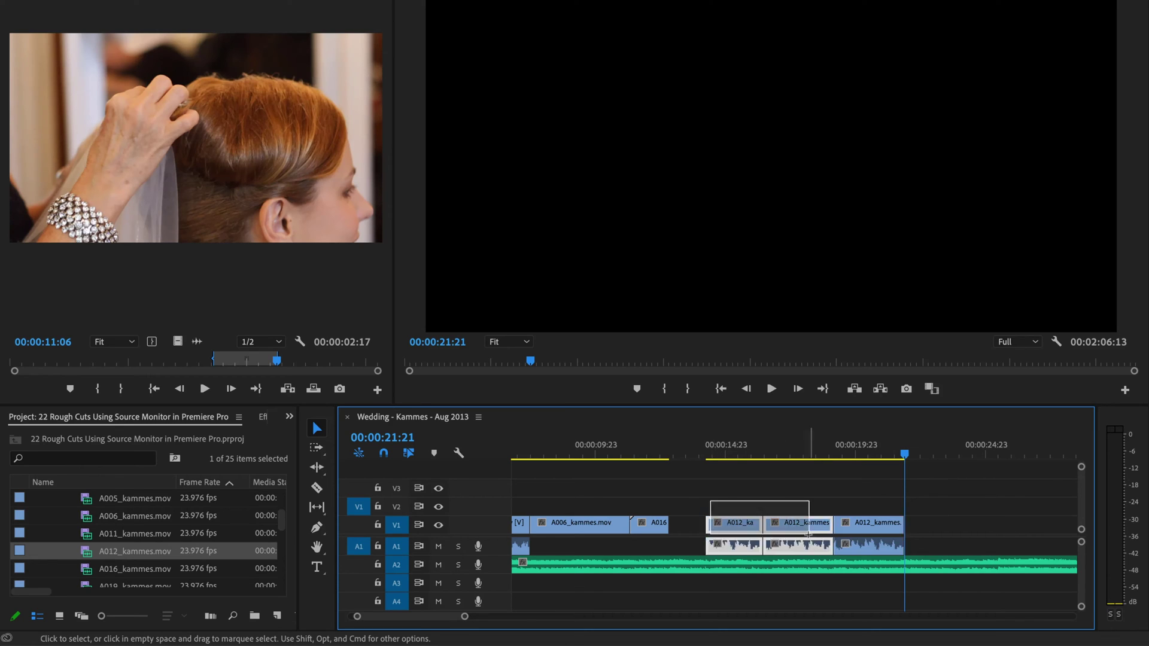
{"action": "key", "text": "Delete"}
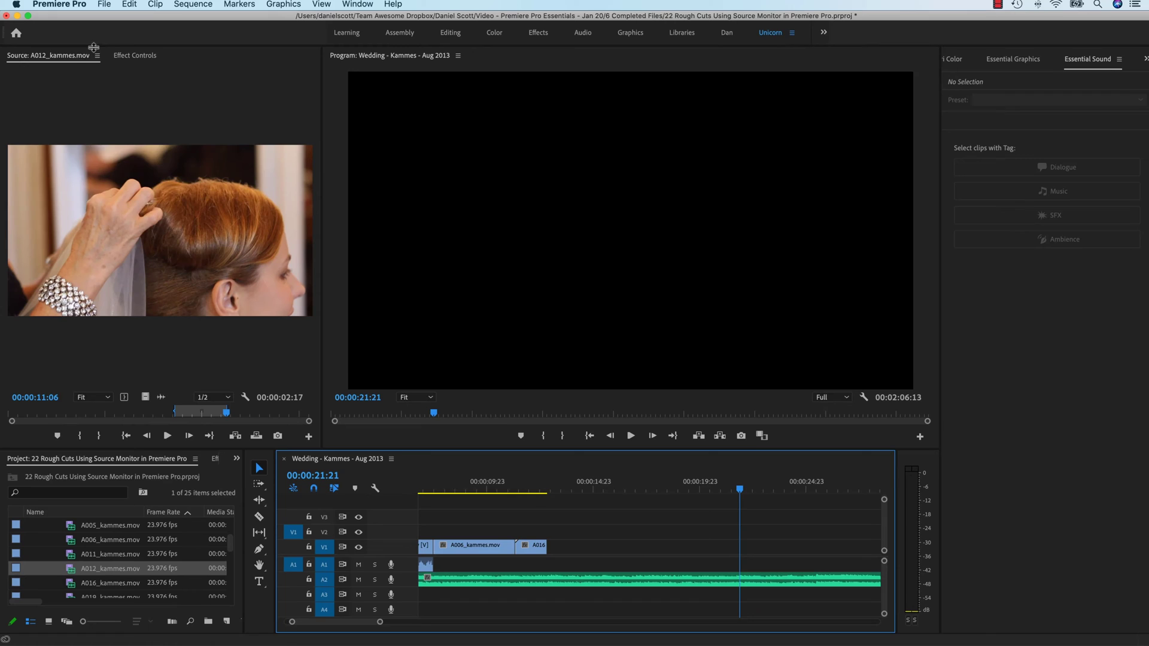
- Close the source viewer panel from its panel menu
{"action": "left_click", "coordinate": [96, 58]}
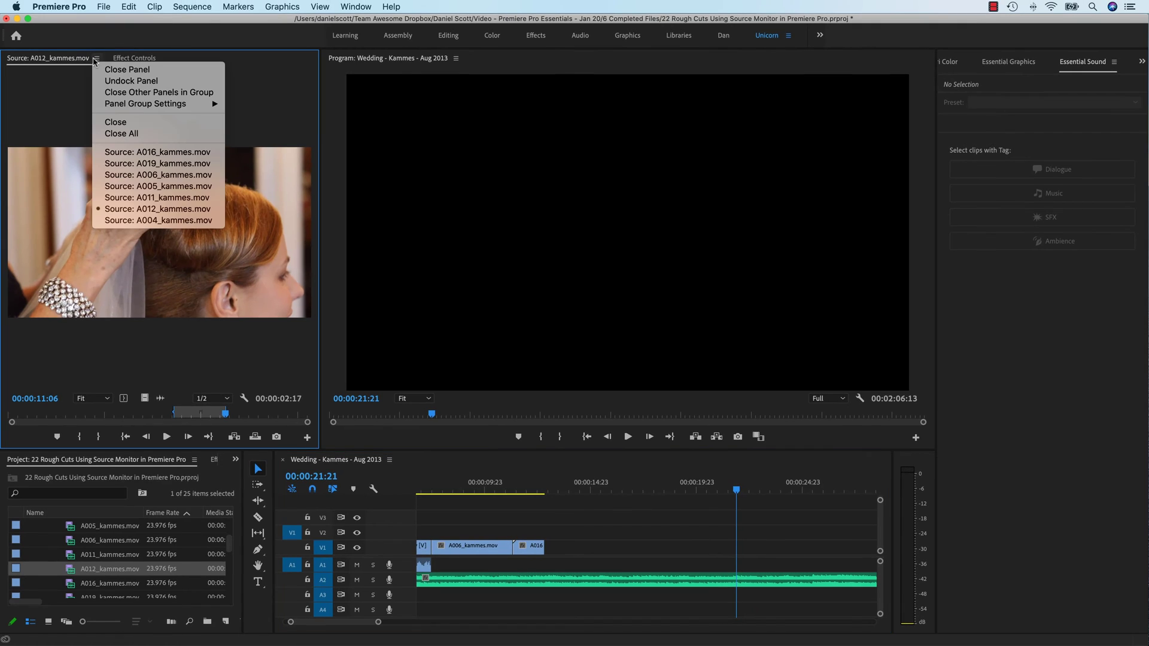
{"action": "left_click", "coordinate": [128, 70]}
{"action": "scroll", "coordinate": [59, 569], "scroll_direction": "up", "scroll_amount": 3}
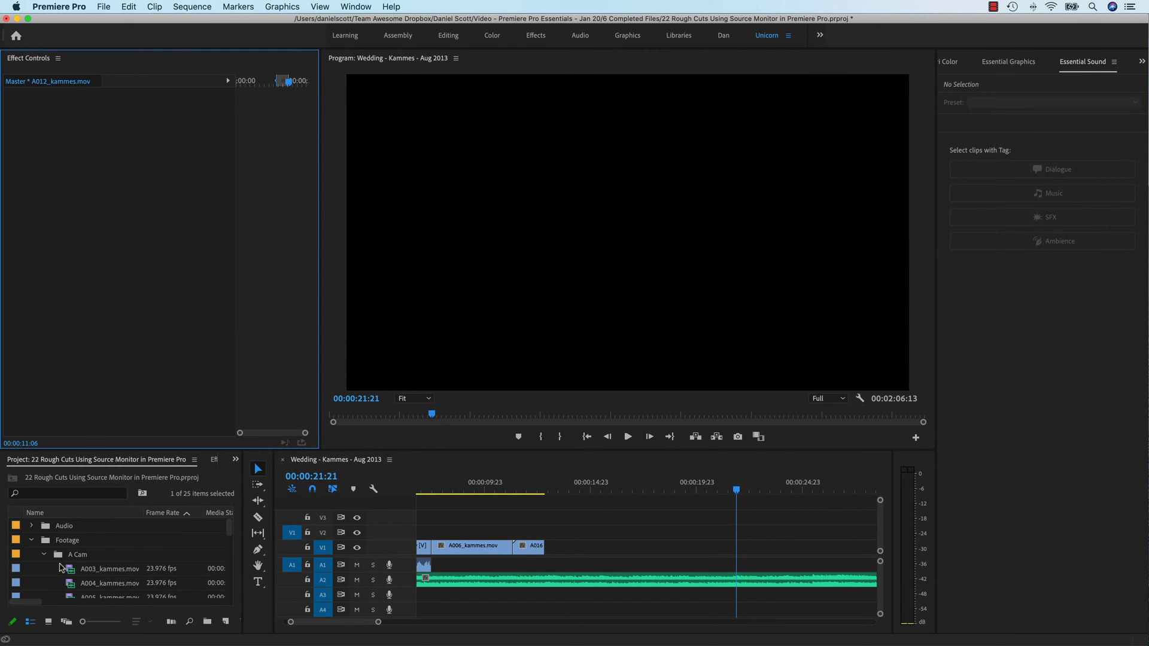
- Expand the Footage bin and load A012_kammes.mov into the Source Monitor
{"action": "left_click", "coordinate": [86, 528]}
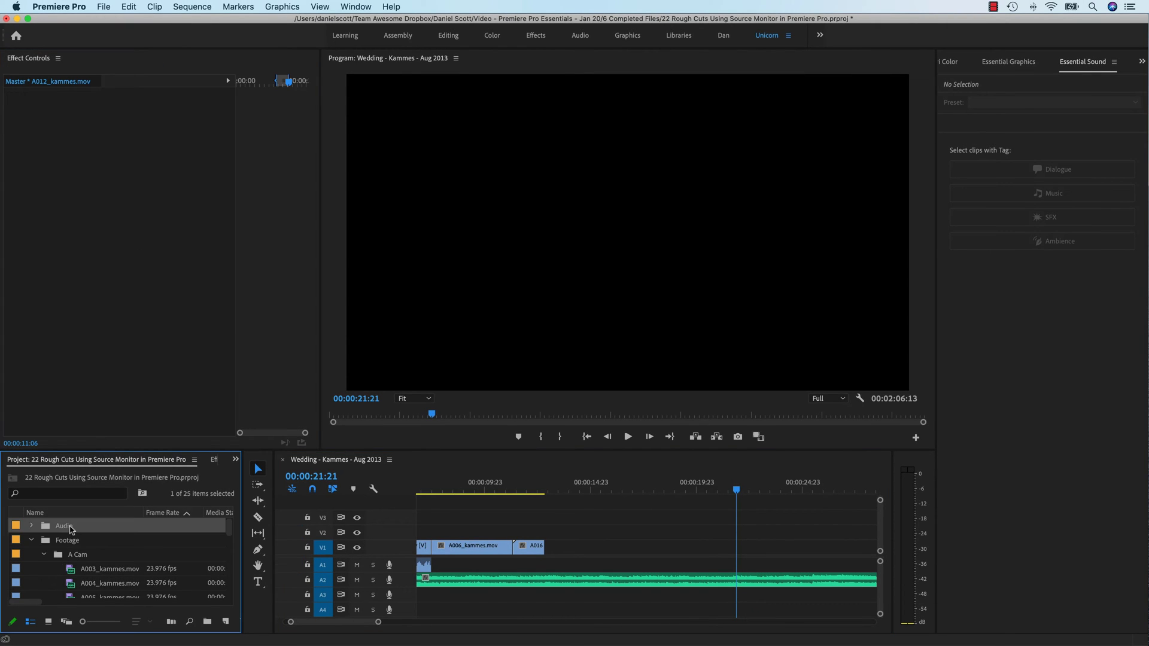
{"action": "left_click", "coordinate": [32, 541]}
{"action": "left_click", "coordinate": [75, 577]}
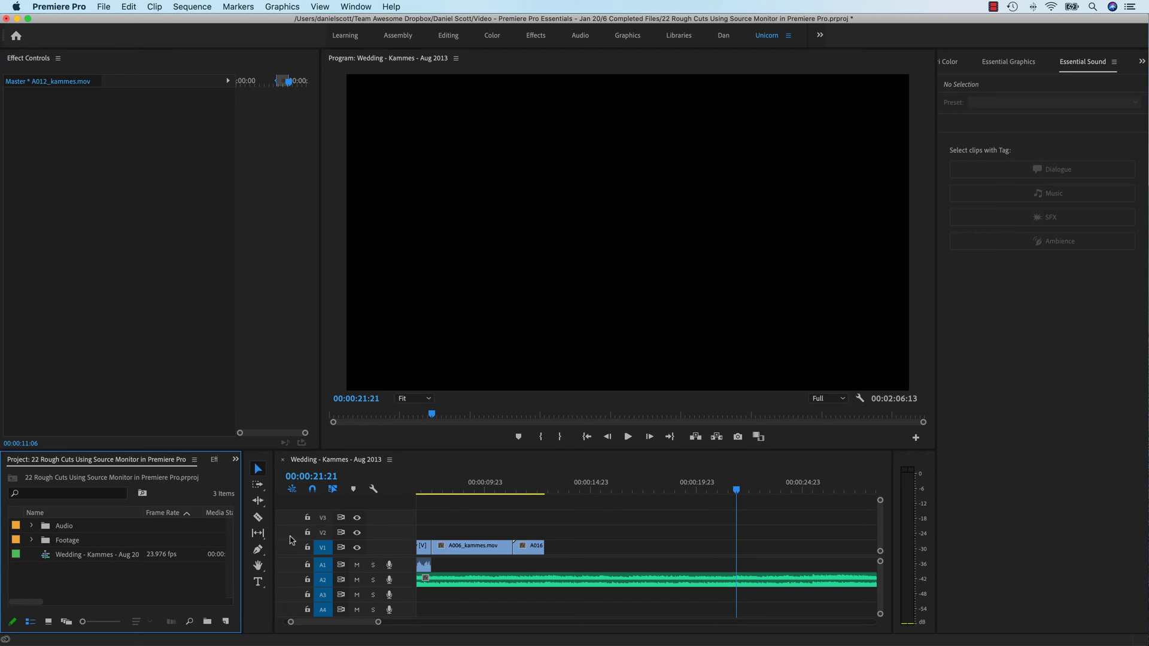
{"action": "left_click", "coordinate": [32, 540]}
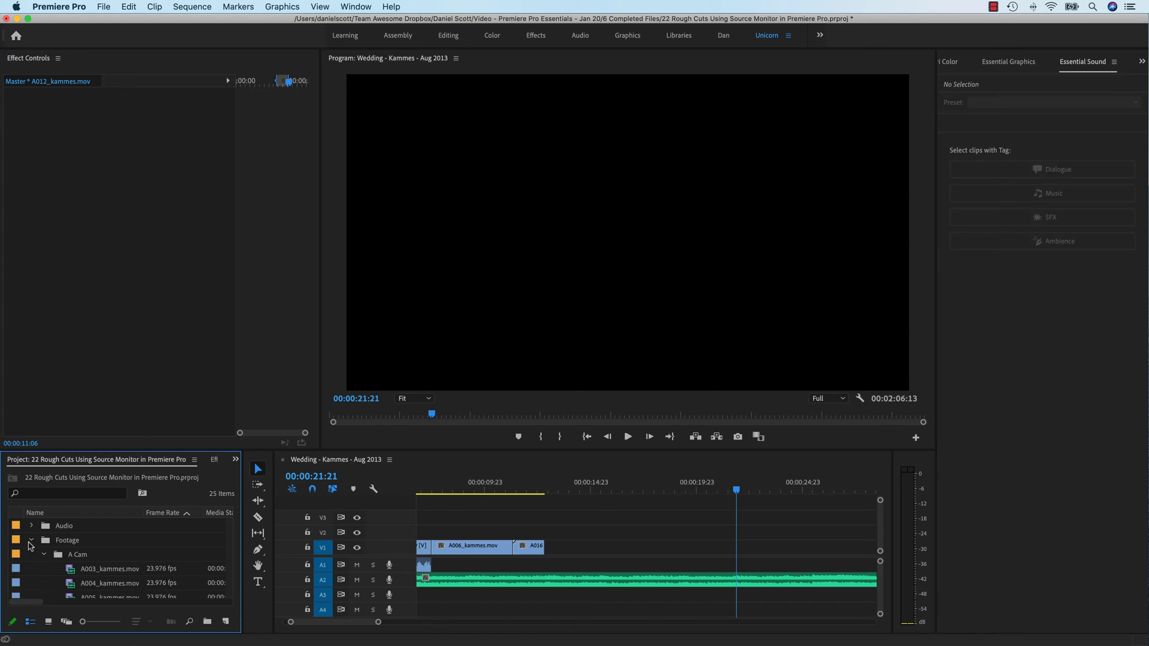
{"action": "scroll", "coordinate": [111, 585], "scroll_direction": "down", "scroll_amount": 2}
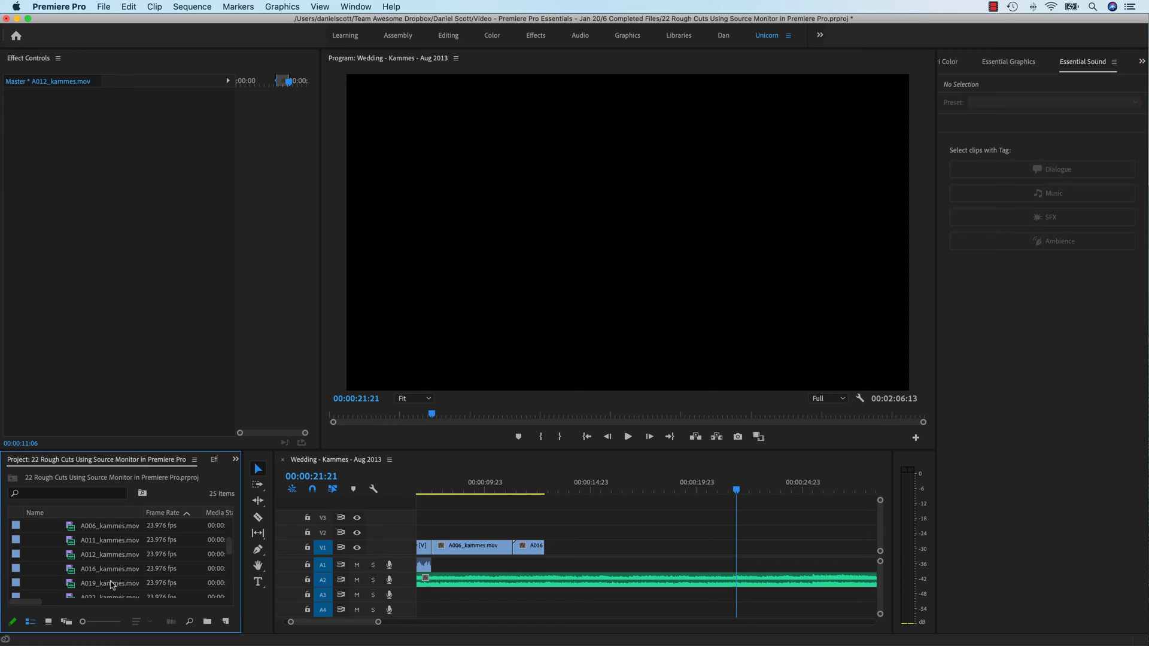
{"action": "left_click", "coordinate": [67, 556]}
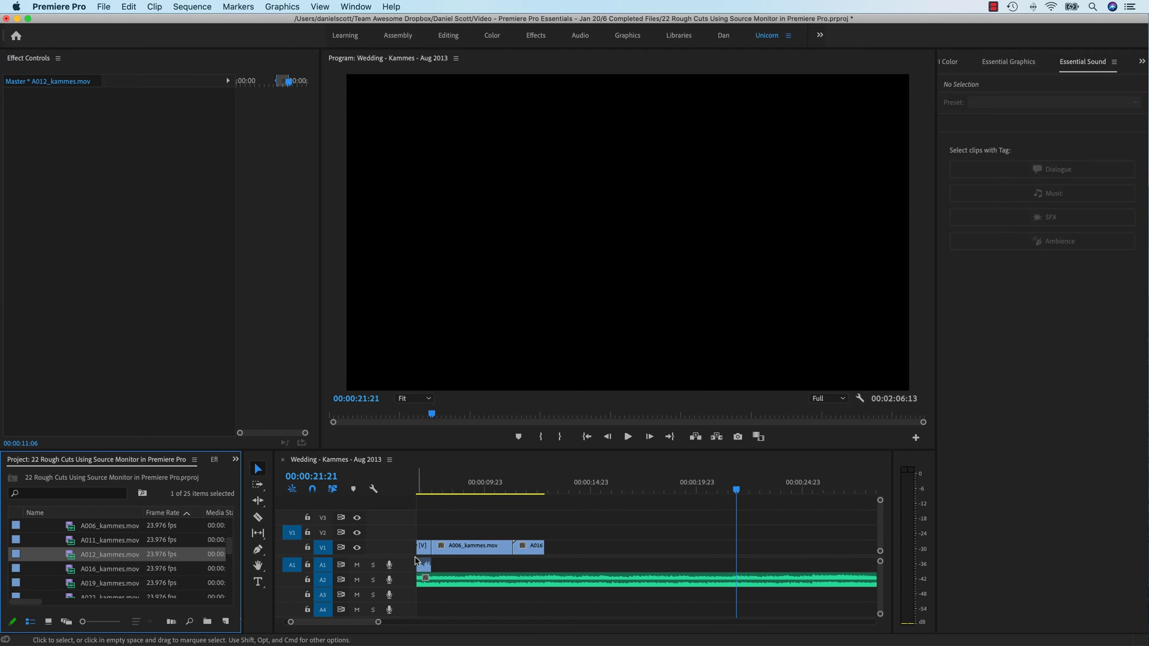
{"action": "double_click", "coordinate": [71, 556]}
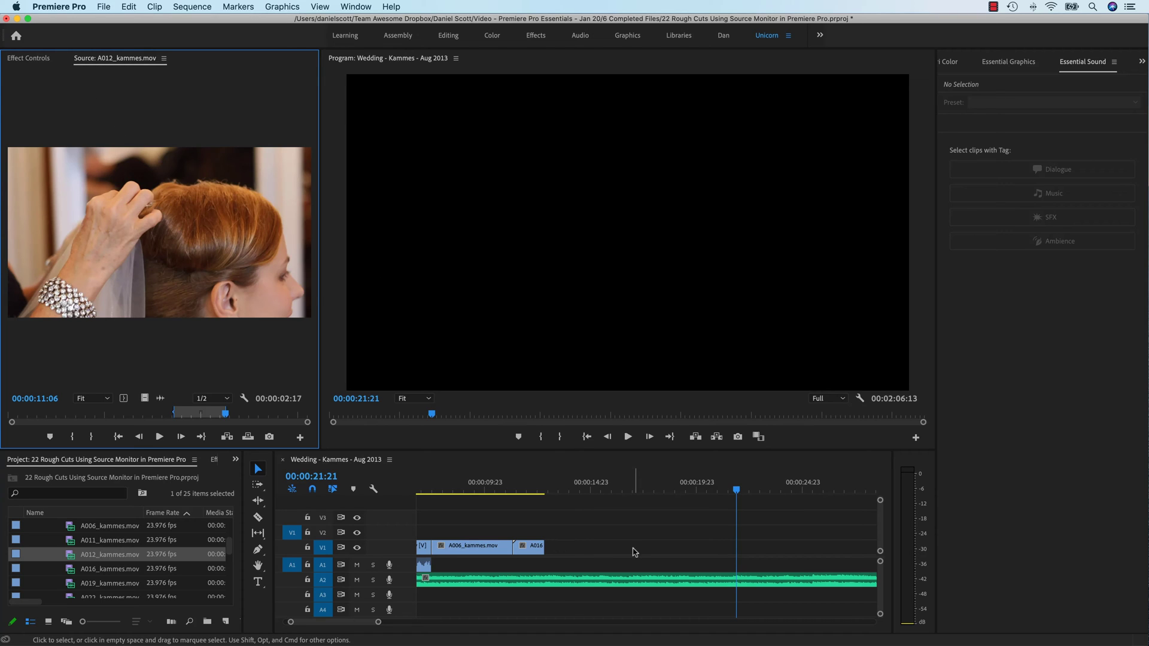
- Patch source video to V1, delete the stray V2 clip, and overwrite A012 onto V1 and A1
{"action": "left_click", "coordinate": [248, 436]}
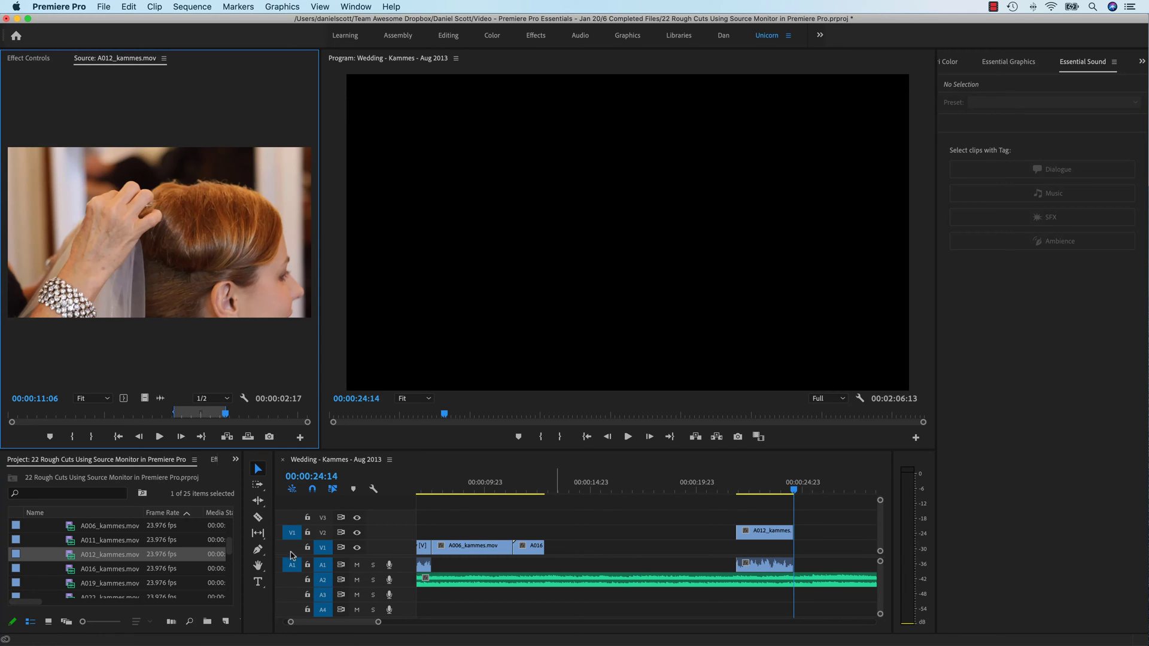
{"action": "left_click_drag", "start_coordinate": [293, 538], "coordinate": [292, 547]}
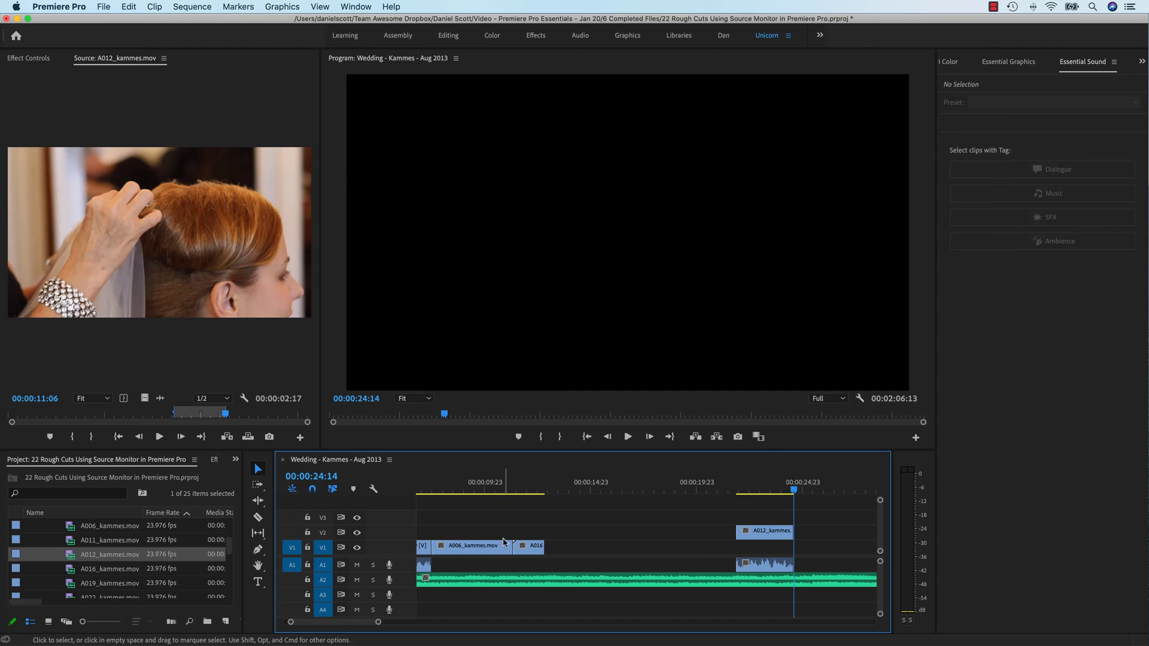
{"action": "left_click", "coordinate": [759, 532]}
{"action": "key", "text": "Delete"}
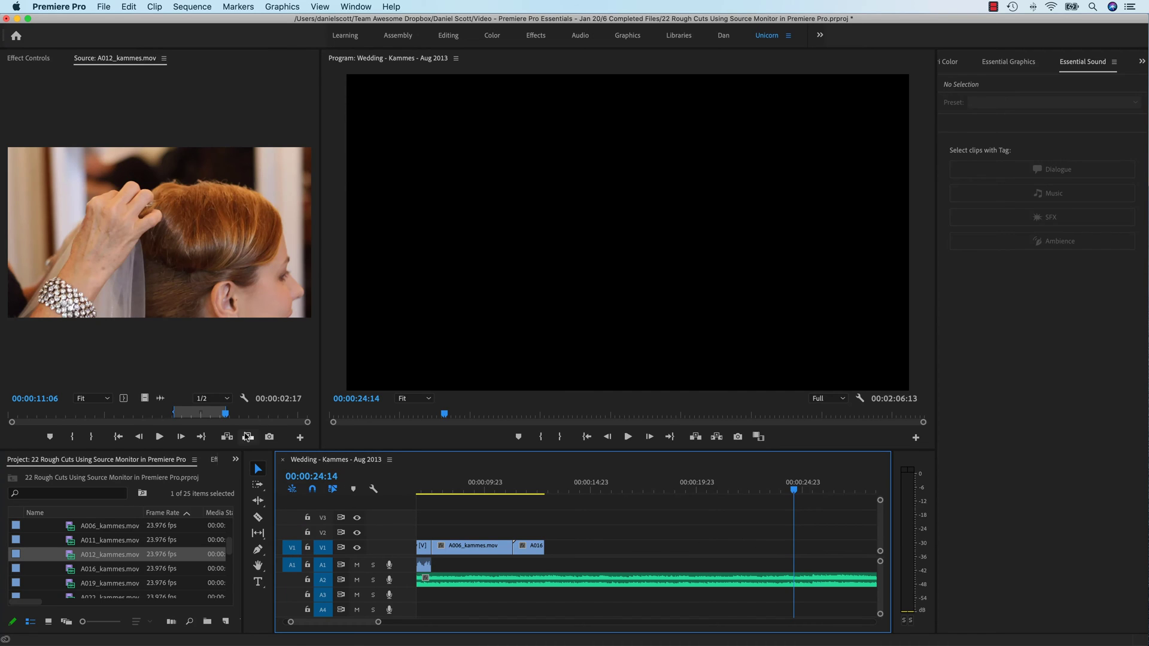
{"action": "left_click", "coordinate": [249, 438]}
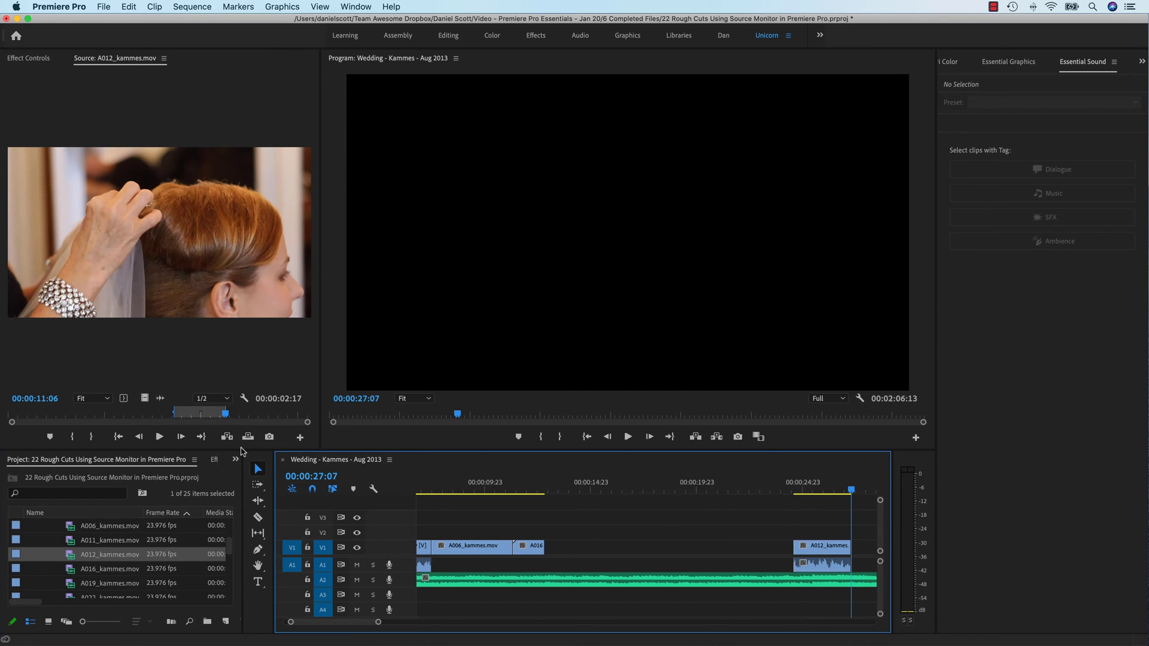
- Overwrite an audio-only then a video-only A012 clip, then re-patch video and audio
{"action": "left_click", "coordinate": [292, 548]}
{"action": "left_click", "coordinate": [248, 438]}
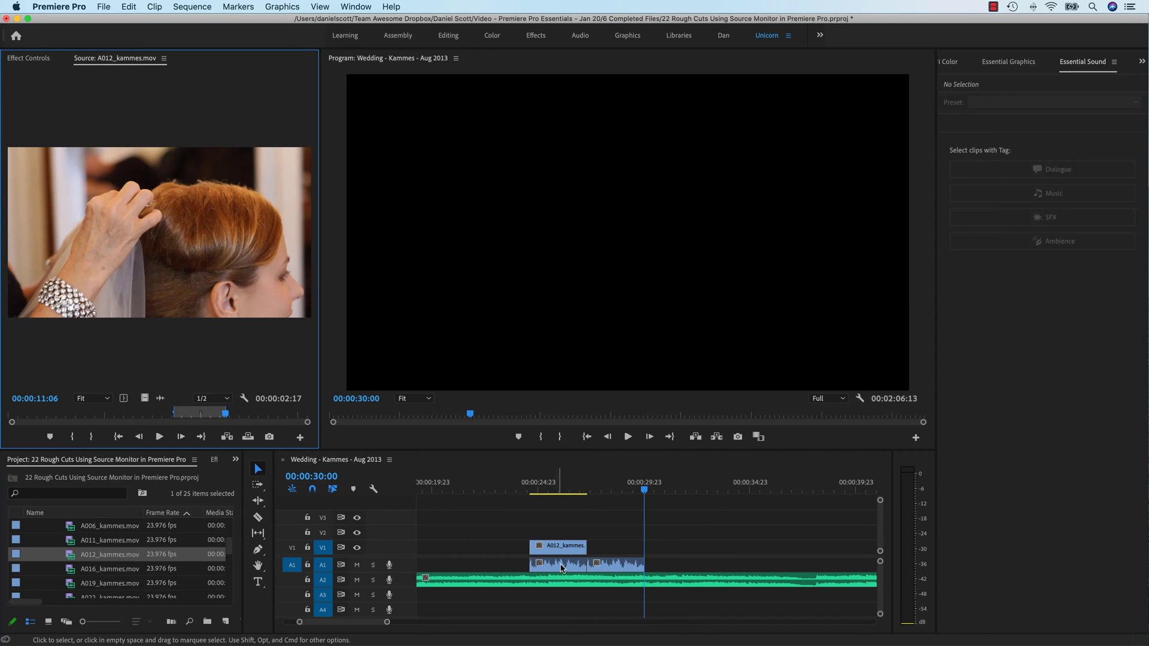
{"action": "left_click", "coordinate": [291, 548]}
{"action": "left_click", "coordinate": [292, 565]}
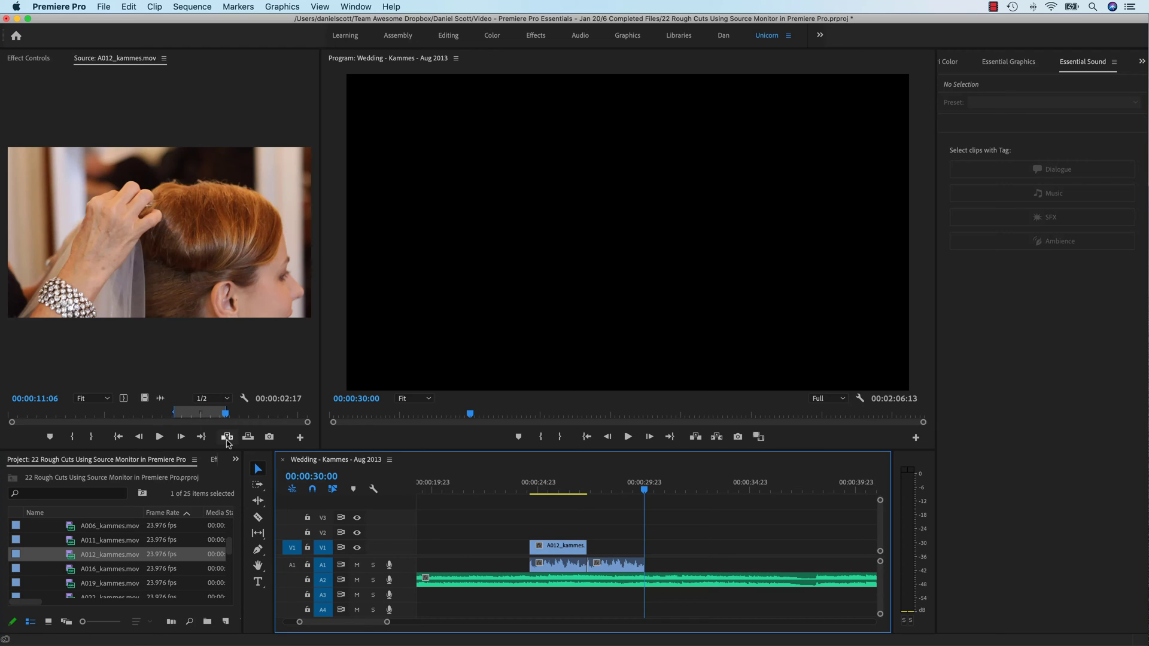
{"action": "left_click", "coordinate": [247, 438]}
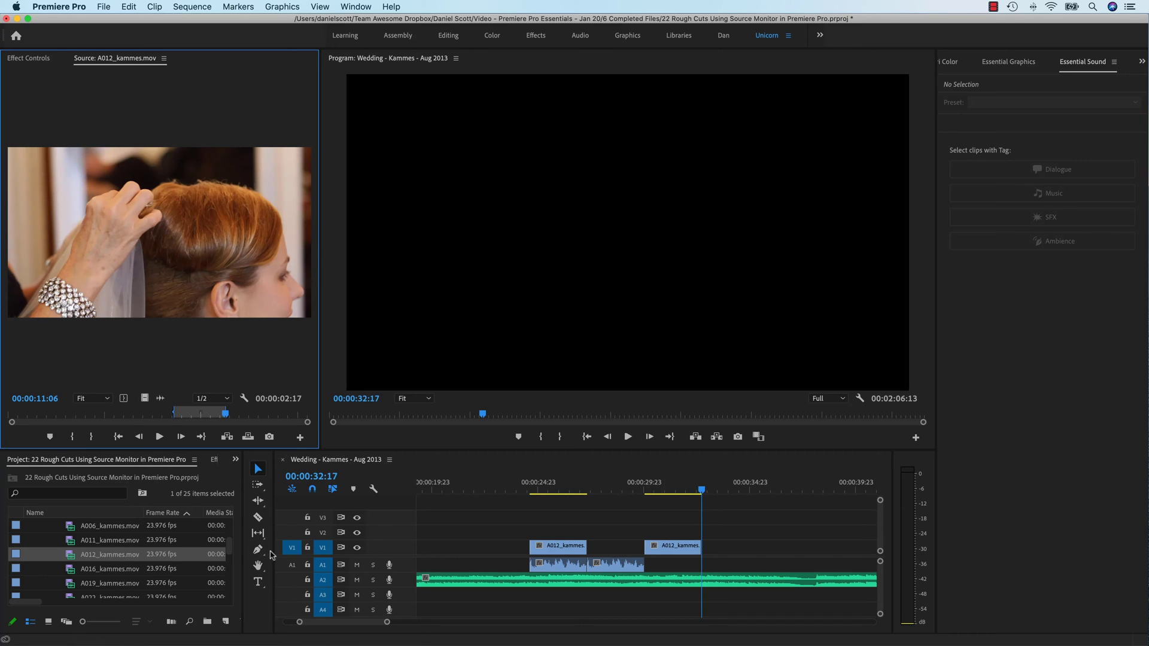
{"action": "left_click", "coordinate": [289, 568]}
{"action": "left_click", "coordinate": [292, 565]}
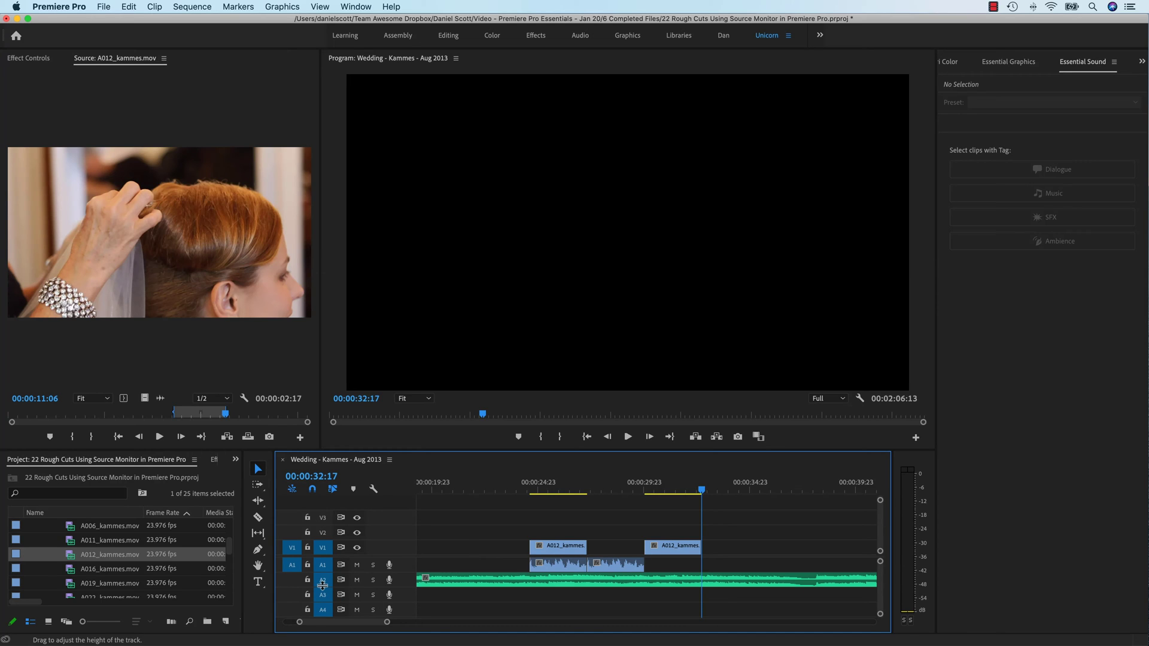
- Undo, overwrite A012 at 13:21, and paste a copy onto V2 with only V2 targeted
{"action": "key", "text": "super+z"}
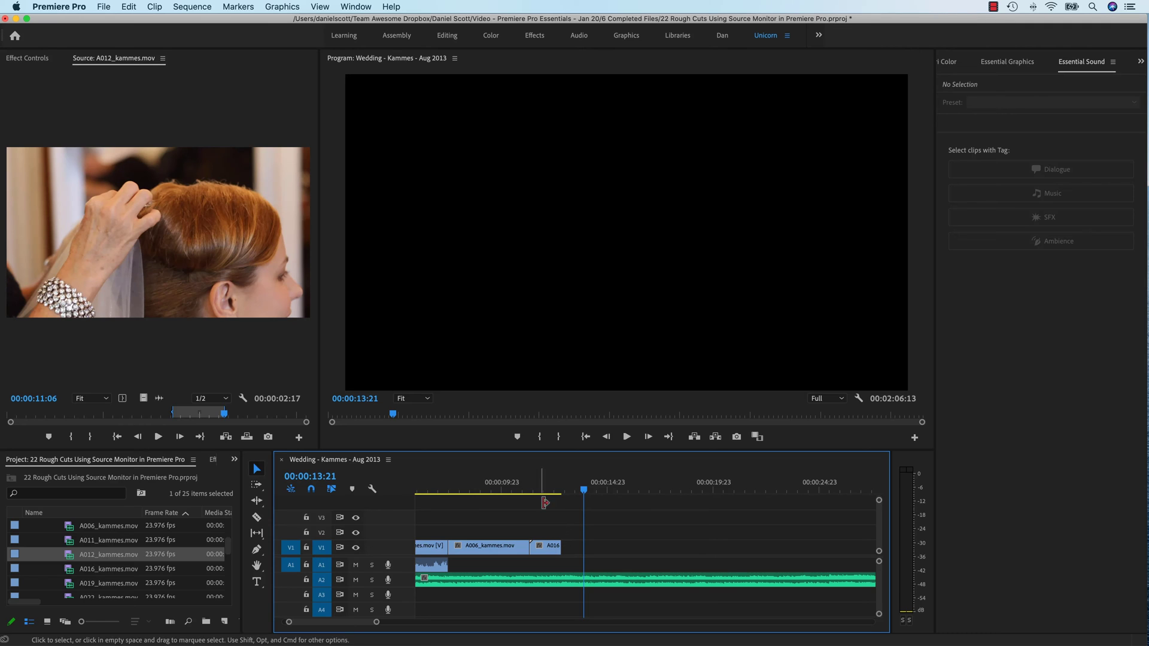
{"action": "left_click", "coordinate": [246, 437]}
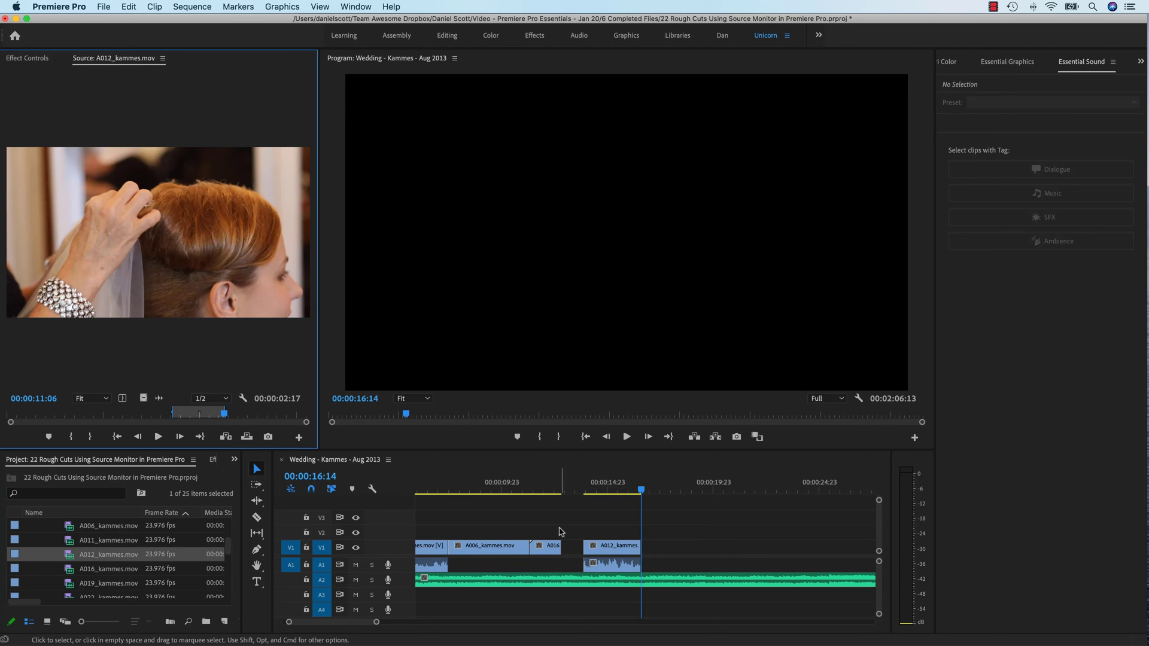
{"action": "left_click", "coordinate": [617, 548]}
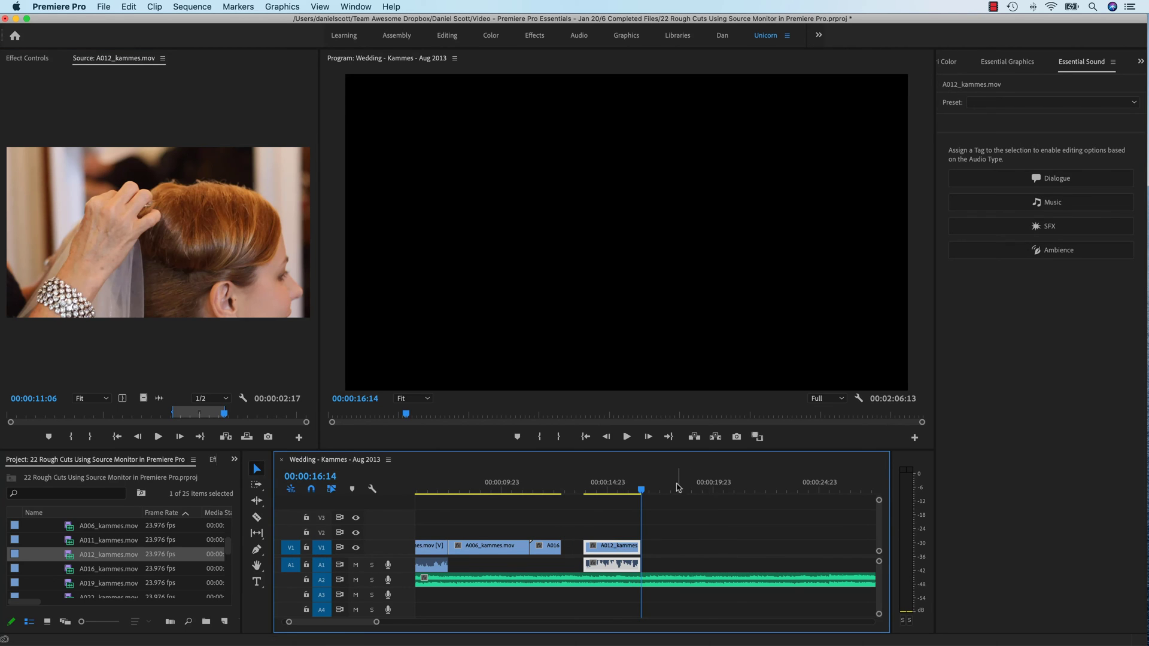
{"action": "left_click", "coordinate": [322, 548]}
{"action": "left_click", "coordinate": [322, 533]}
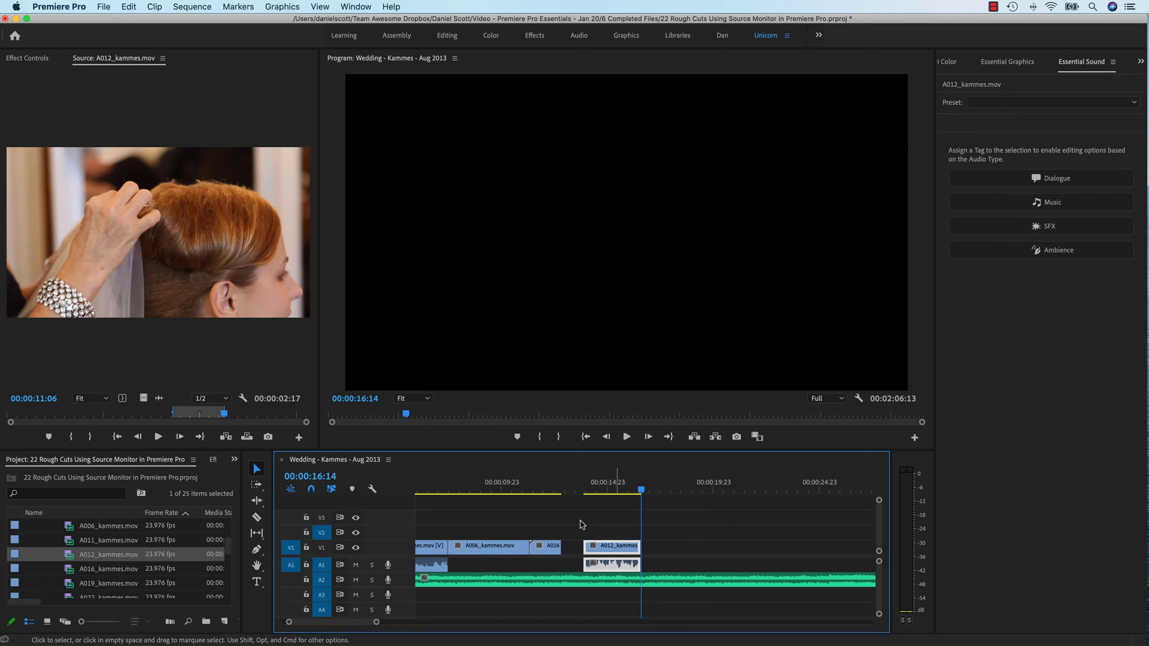
{"action": "left_click", "coordinate": [662, 489]}
{"action": "key", "text": "period"}
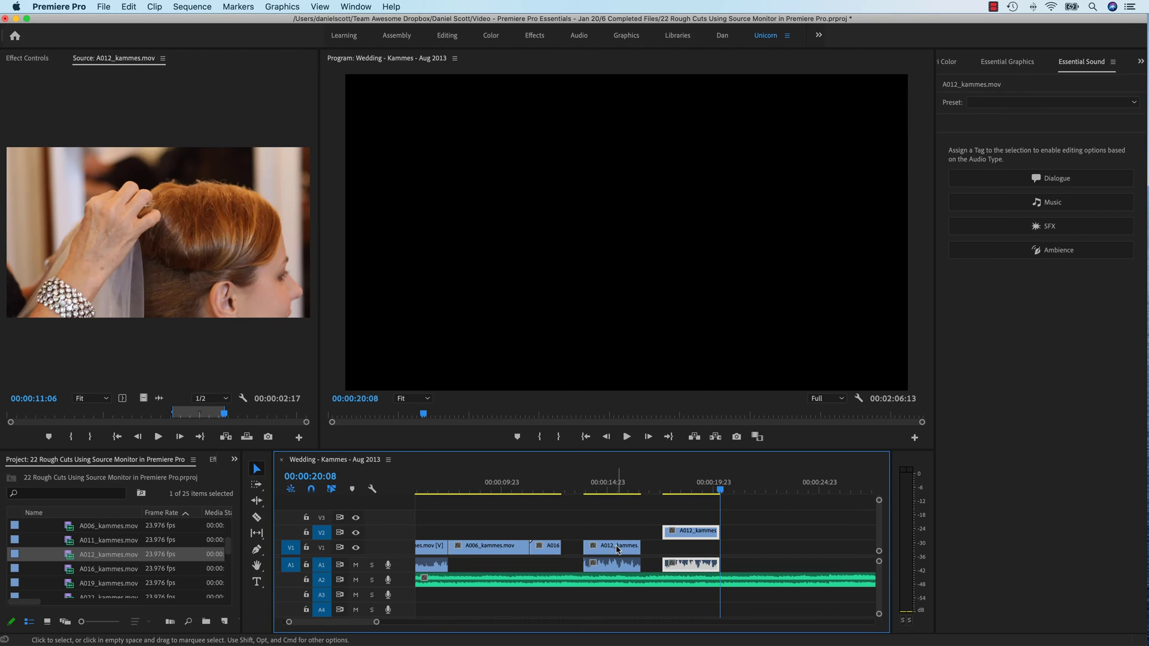
- Paste further A012 copies onto V1 and V3, then target V2 and V1 again
{"action": "left_click", "coordinate": [321, 533]}
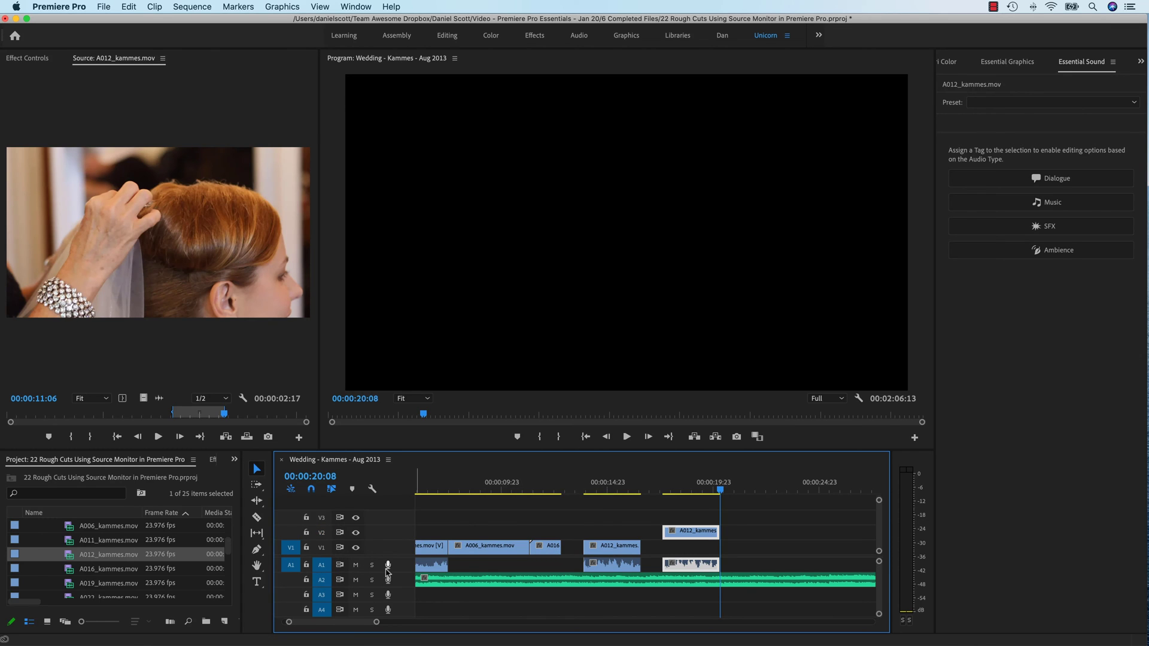
{"action": "key", "text": "period"}
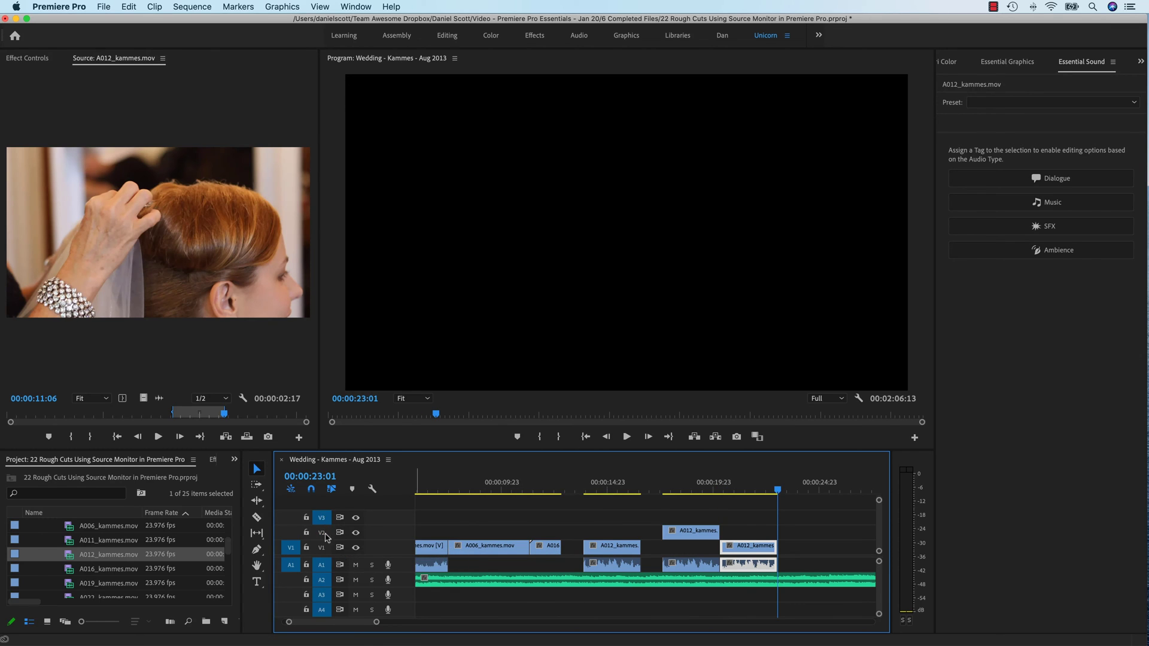
{"action": "left_click", "coordinate": [322, 518]}
{"action": "key", "text": "period"}
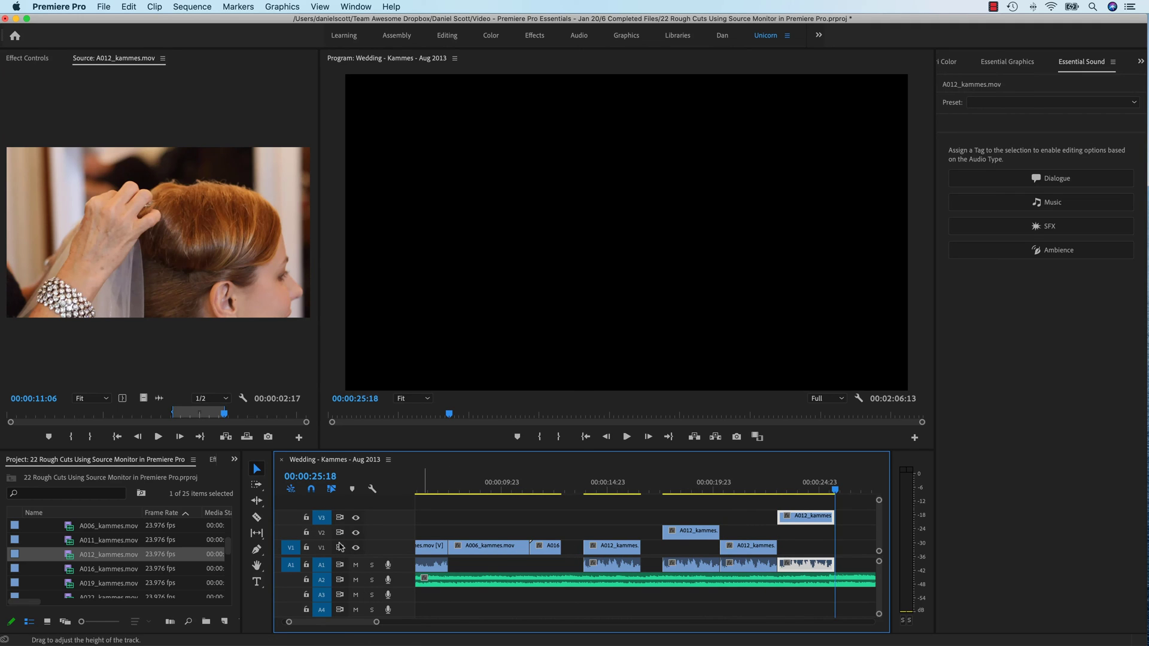
{"action": "left_click", "coordinate": [321, 533]}
{"action": "left_click", "coordinate": [321, 547]}
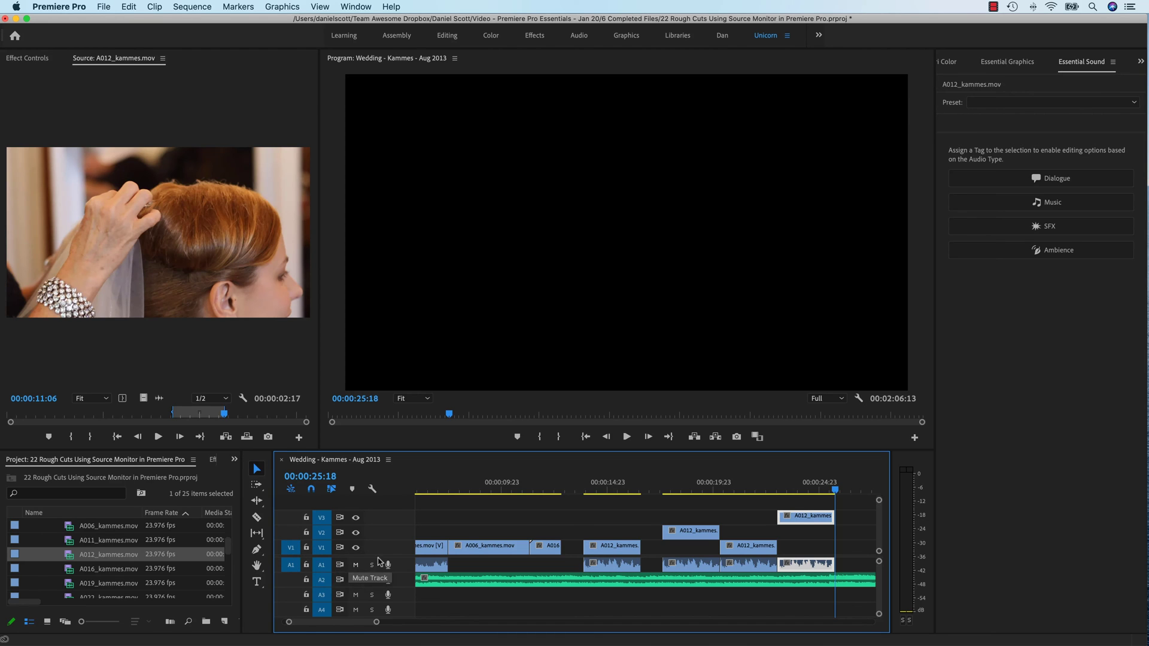
- With V3, A1 and A2 untargeted, overwrite A012 onto V2 and A3 at 04:16
{"action": "left_click_drag", "start_coordinate": [356, 625], "coordinate": [352, 625]}
{"action": "left_click", "coordinate": [741, 552]}
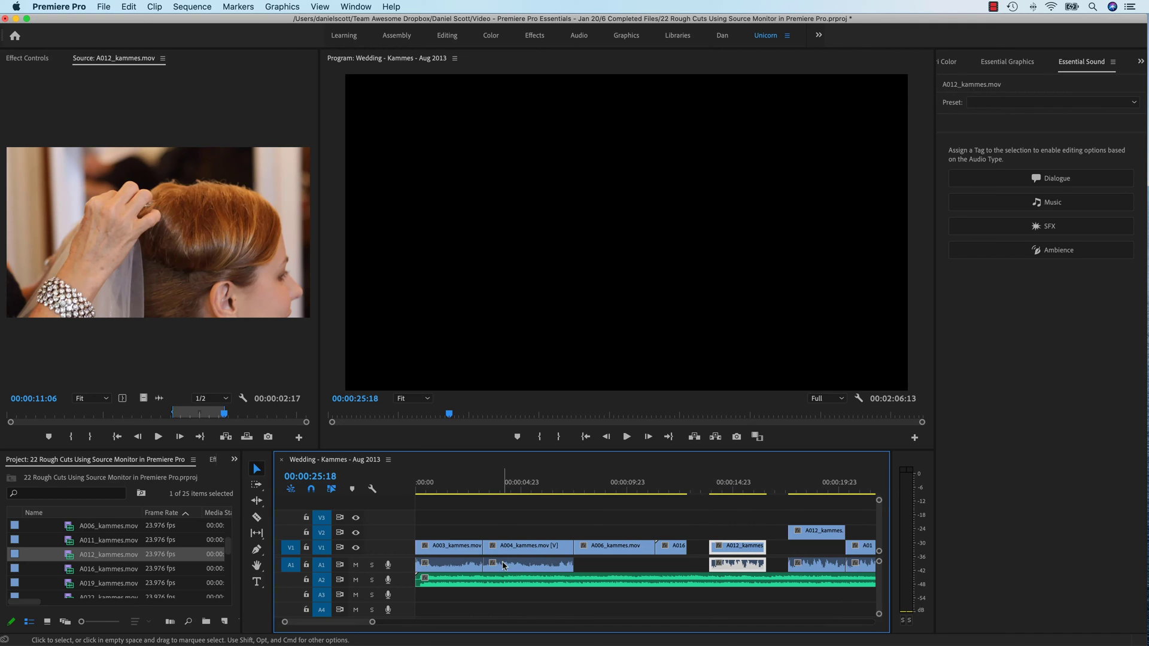
{"action": "left_click", "coordinate": [514, 488]}
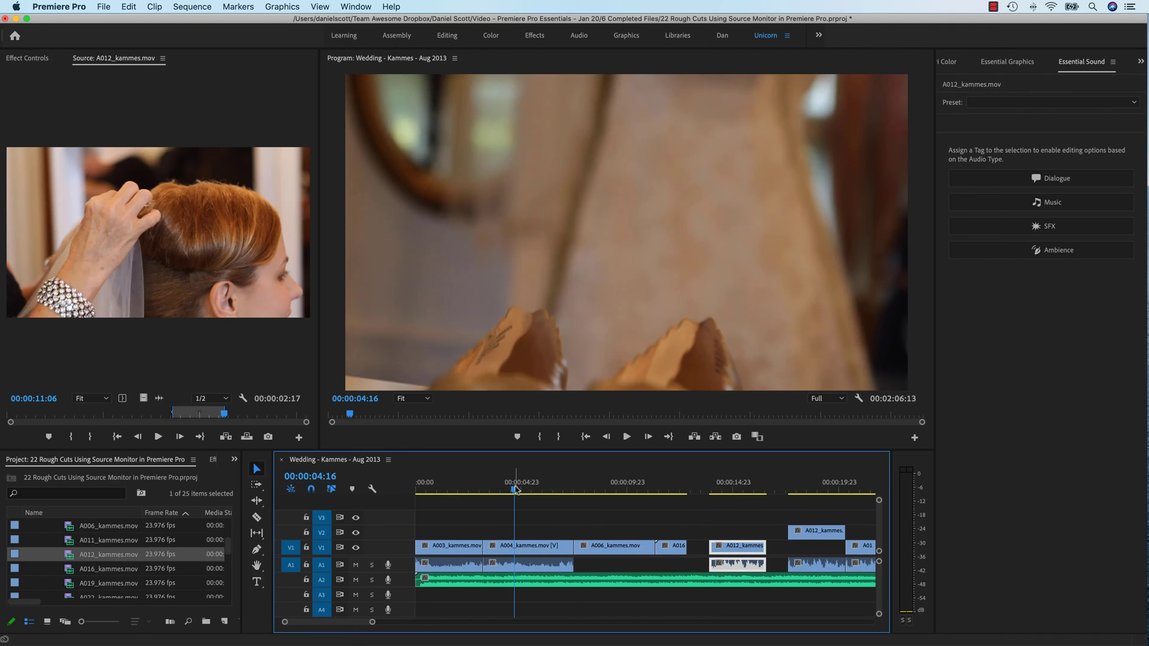
{"action": "left_click", "coordinate": [559, 572]}
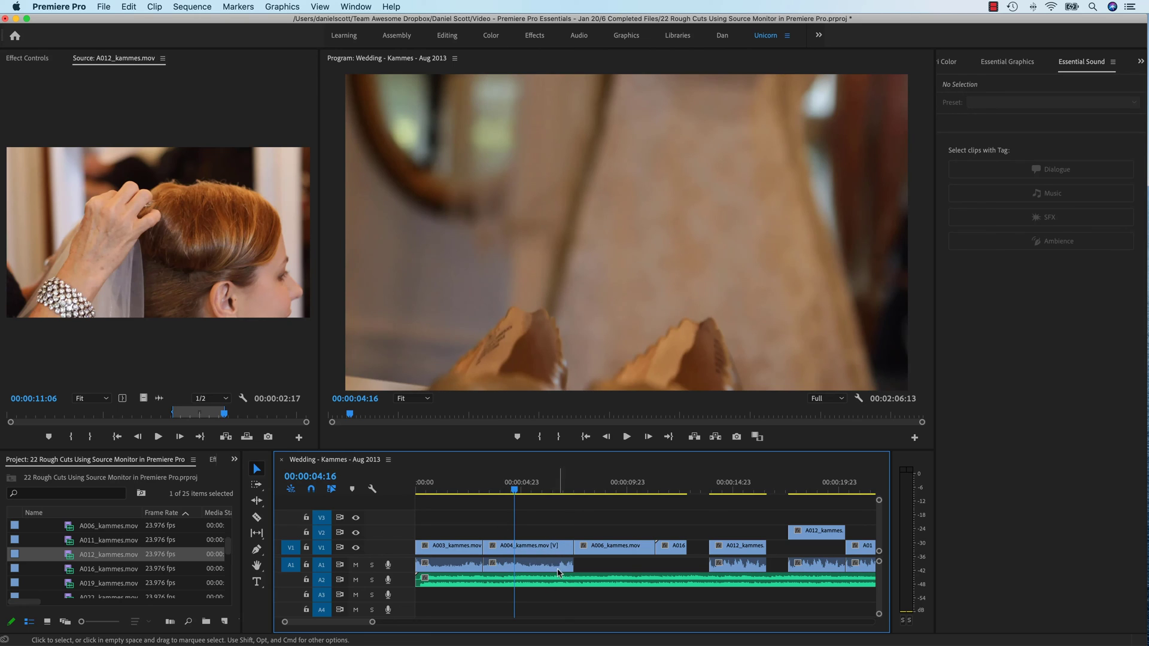
{"action": "left_click", "coordinate": [321, 520]}
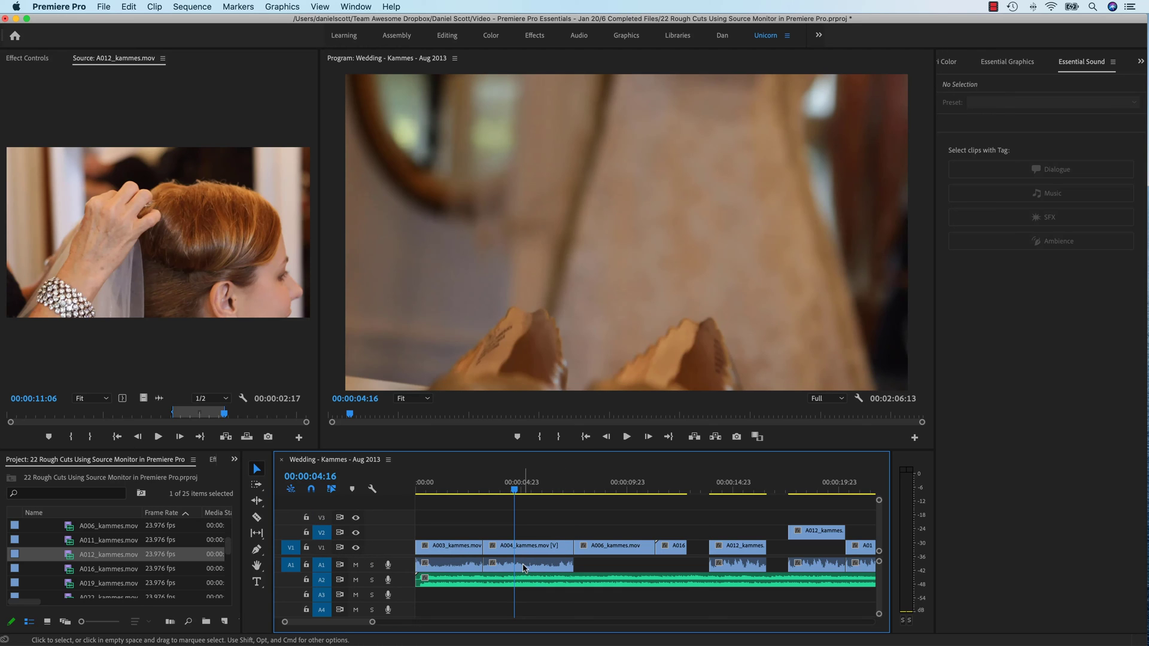
{"action": "left_click", "coordinate": [321, 565]}
{"action": "left_click", "coordinate": [322, 580]}
{"action": "key", "text": "period"}
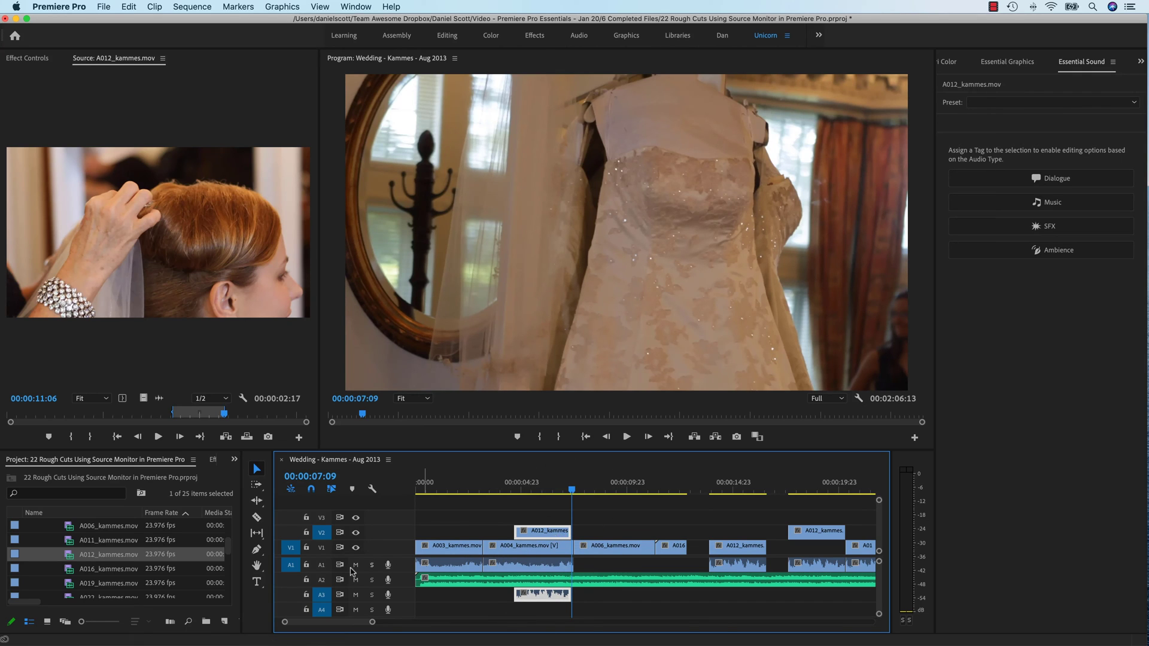
- Target tracks V1, A1, A2 and V3 again
{"action": "left_click", "coordinate": [322, 548]}
{"action": "left_click", "coordinate": [321, 565]}
{"action": "left_click", "coordinate": [321, 580]}
{"action": "left_click", "coordinate": [322, 518]}
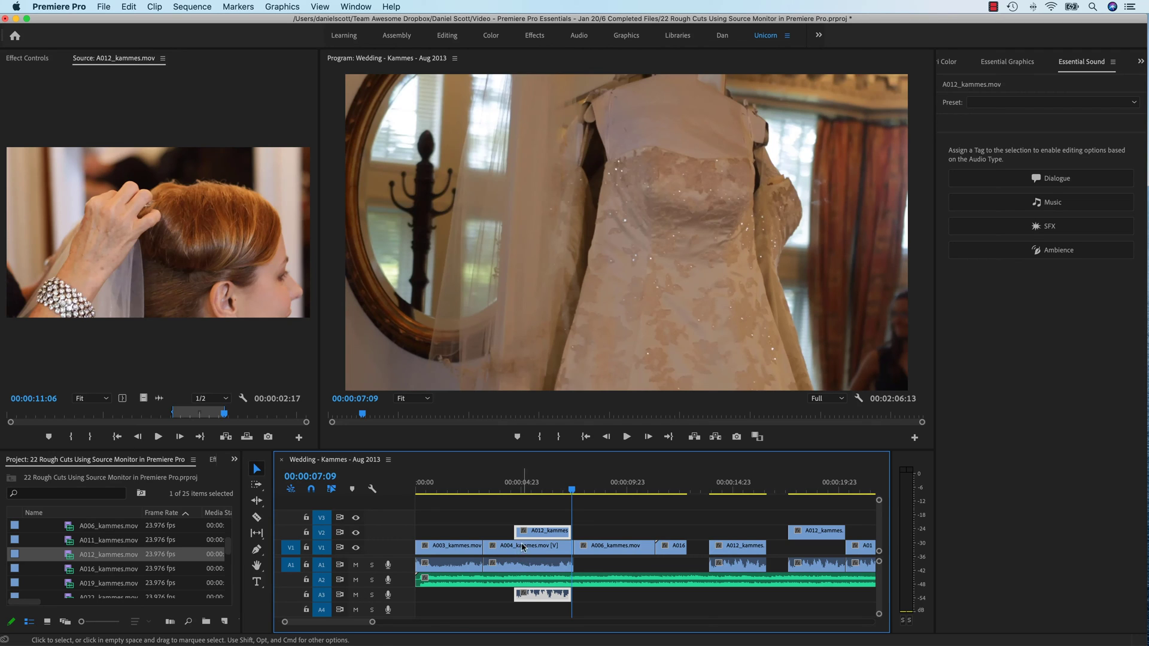
- Delete the test A012 clip from V2 and A3 and scrub through the sequence
{"action": "key", "text": "Delete"}
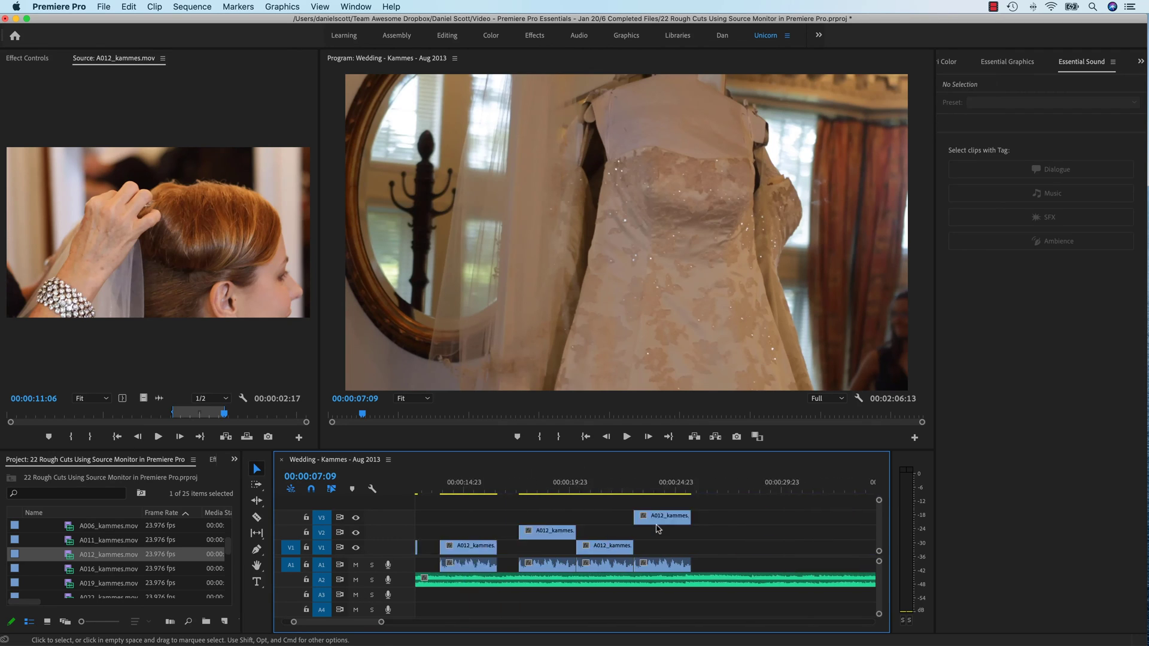
{"action": "scroll", "coordinate": [658, 529], "scroll_direction": "up", "scroll_amount": 6}
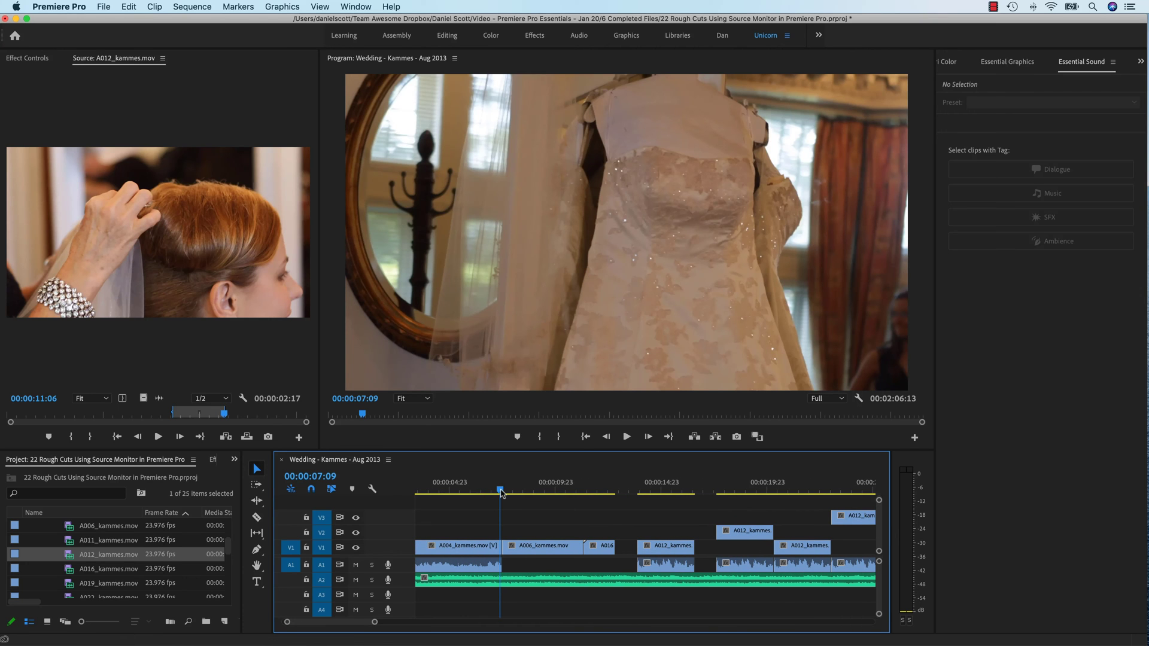
{"action": "left_click_drag", "start_coordinate": [502, 493], "coordinate": [781, 518]}
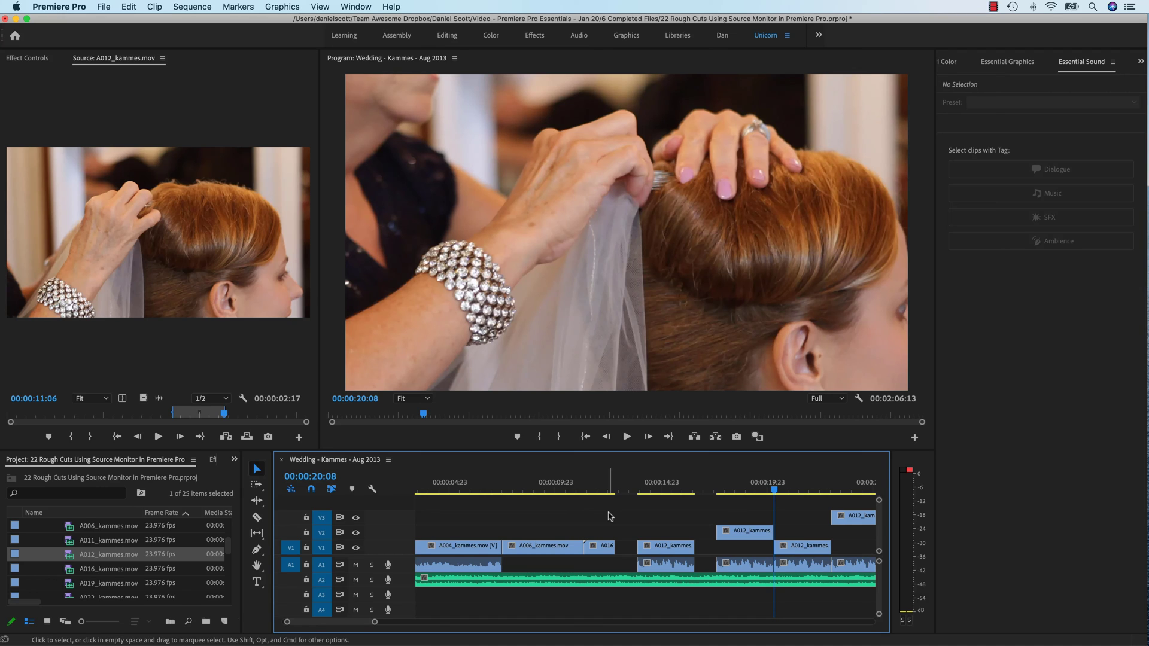
- Step back and forth through the edit points, ending at the A016 edit
{"action": "key", "text": "Up"}
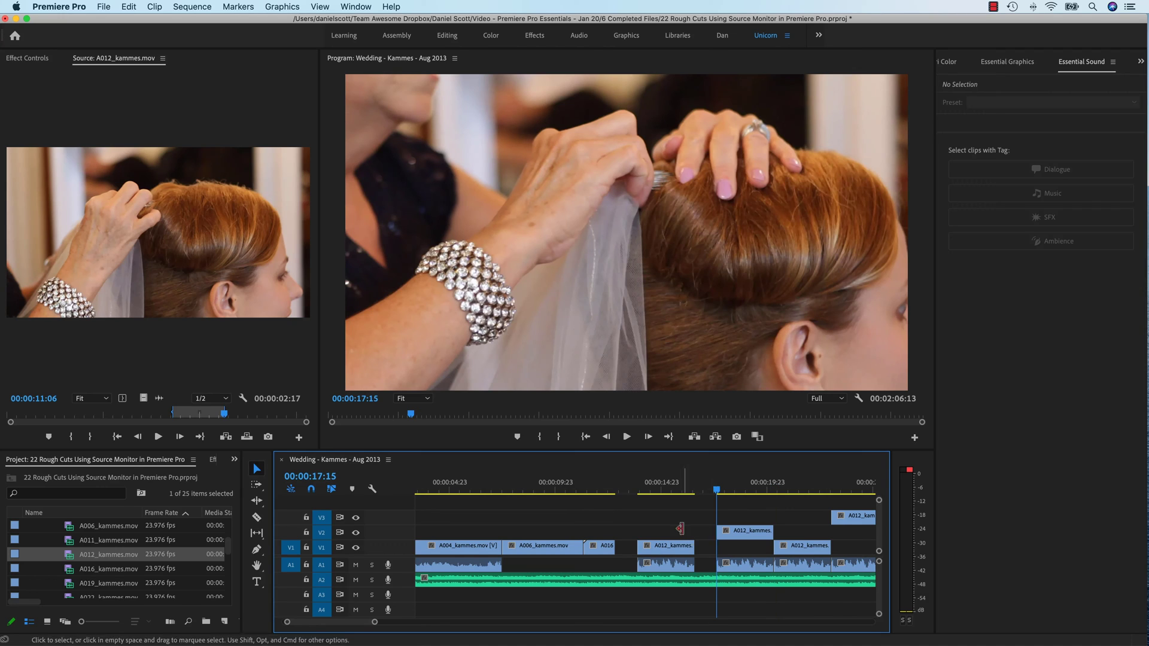
{"action": "key", "text": "Up"}
{"action": "key", "text": "Up"}
{"action": "key", "text": "Up"}
{"action": "key", "text": "Up"}
{"action": "key", "text": "Up"}
{"action": "key", "text": "Up"}
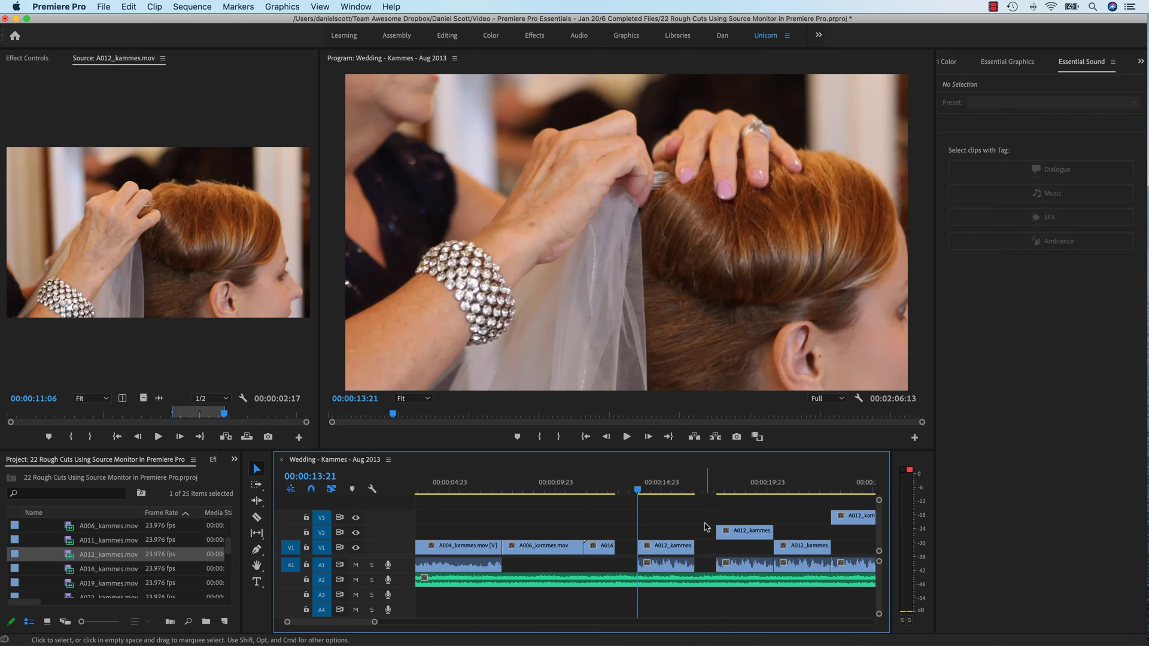
{"action": "key", "text": "Up"}
{"action": "key", "text": "Down"}
{"action": "key", "text": "Up"}
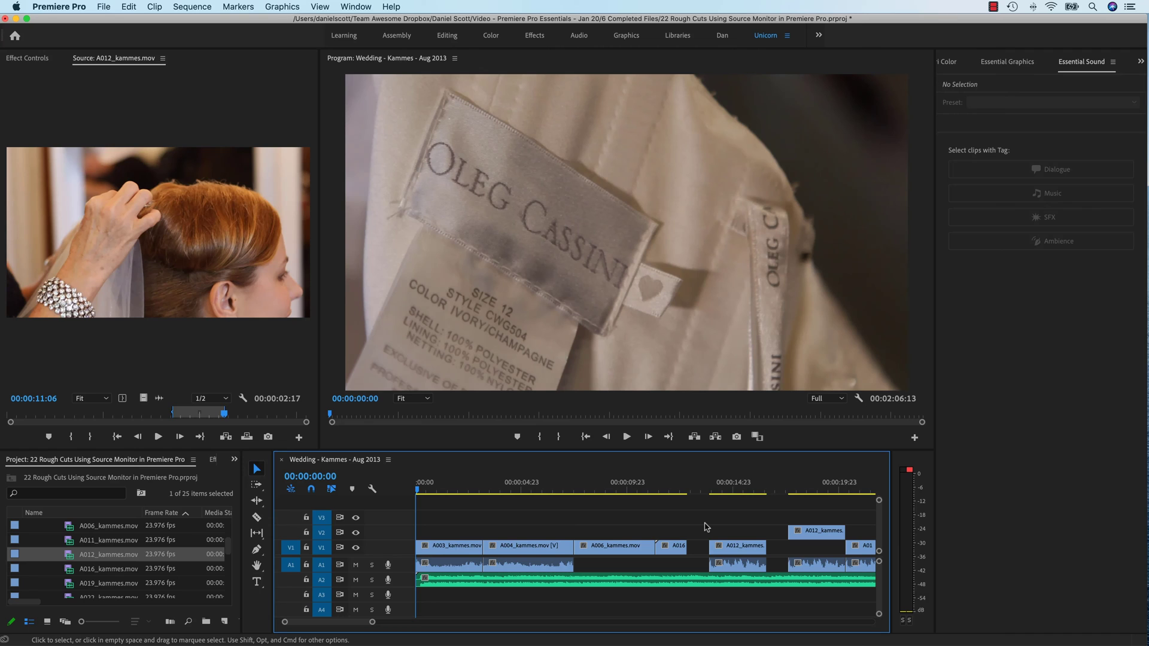
{"action": "key", "text": "Down"}
{"action": "key", "text": "Down"}
{"action": "key", "text": "Down"}
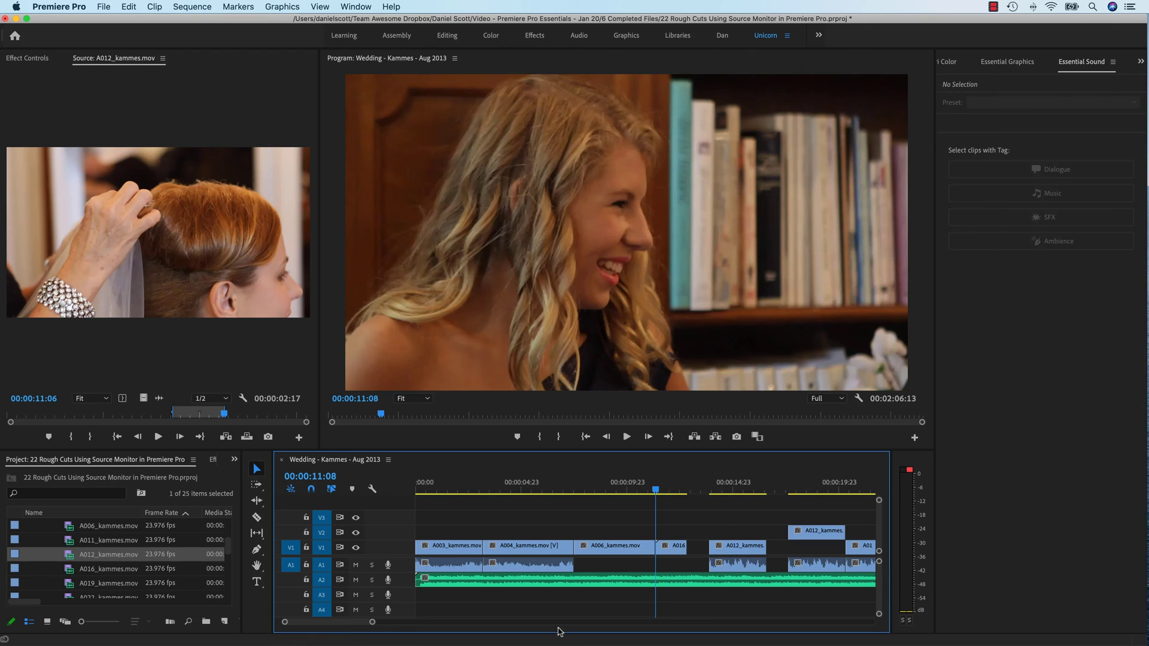
- Move the V3 A012 clip so its audio sits on track A4
{"action": "mouse_move", "coordinate": [361, 623]}
{"action": "left_mouse_down"}
{"action": "mouse_move", "coordinate": [379, 631]}
{"action": "mouse_move", "coordinate": [368, 626]}
{"action": "left_mouse_up"}
{"action": "left_click", "coordinate": [737, 517]}
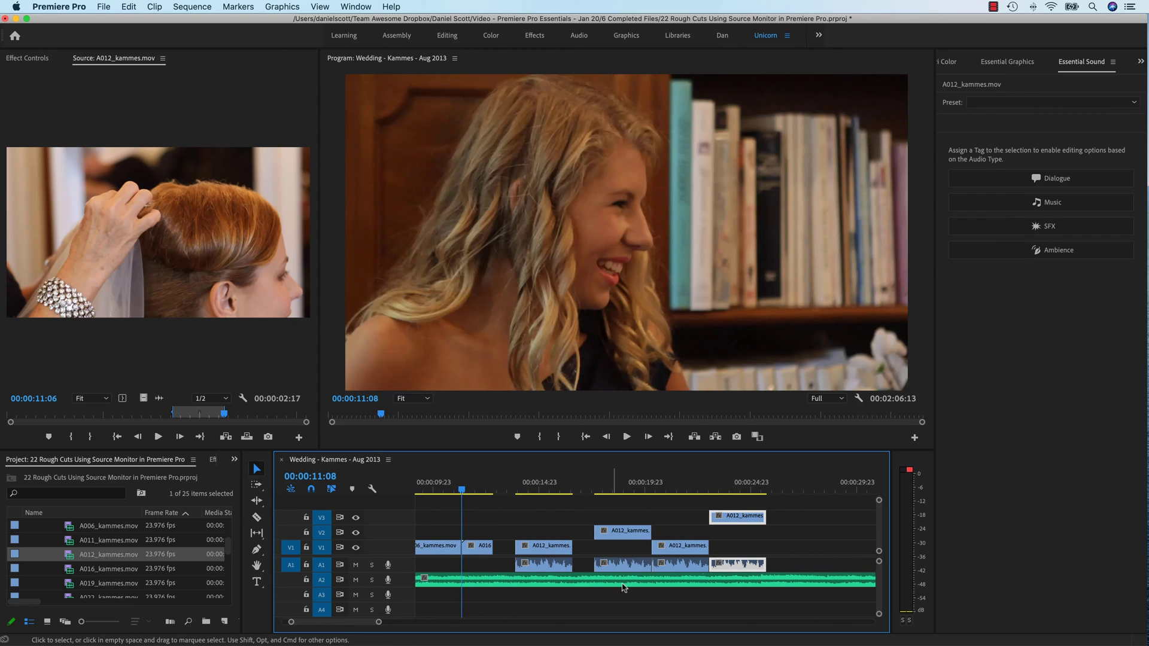
{"action": "left_click_drag", "start_coordinate": [757, 567], "coordinate": [774, 613]}
- Paste a copy of the V1 A012 clip at about 00:00:28:05
{"action": "left_click", "coordinate": [691, 546]}
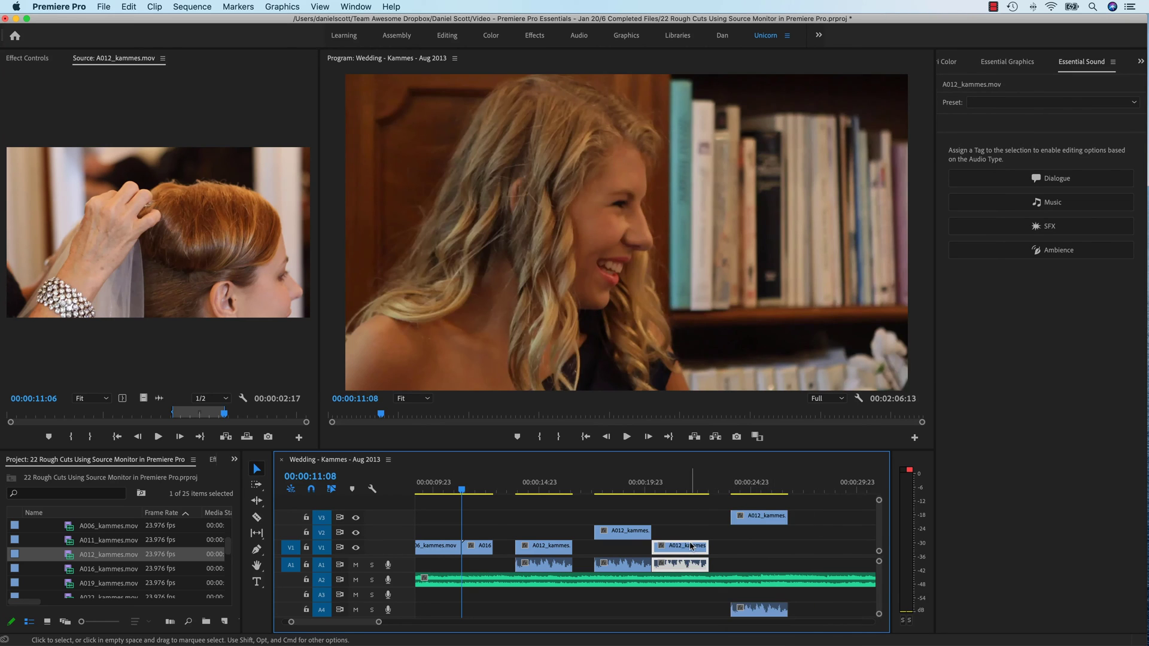
{"action": "left_click", "coordinate": [820, 482]}
{"action": "key", "text": "super+v"}
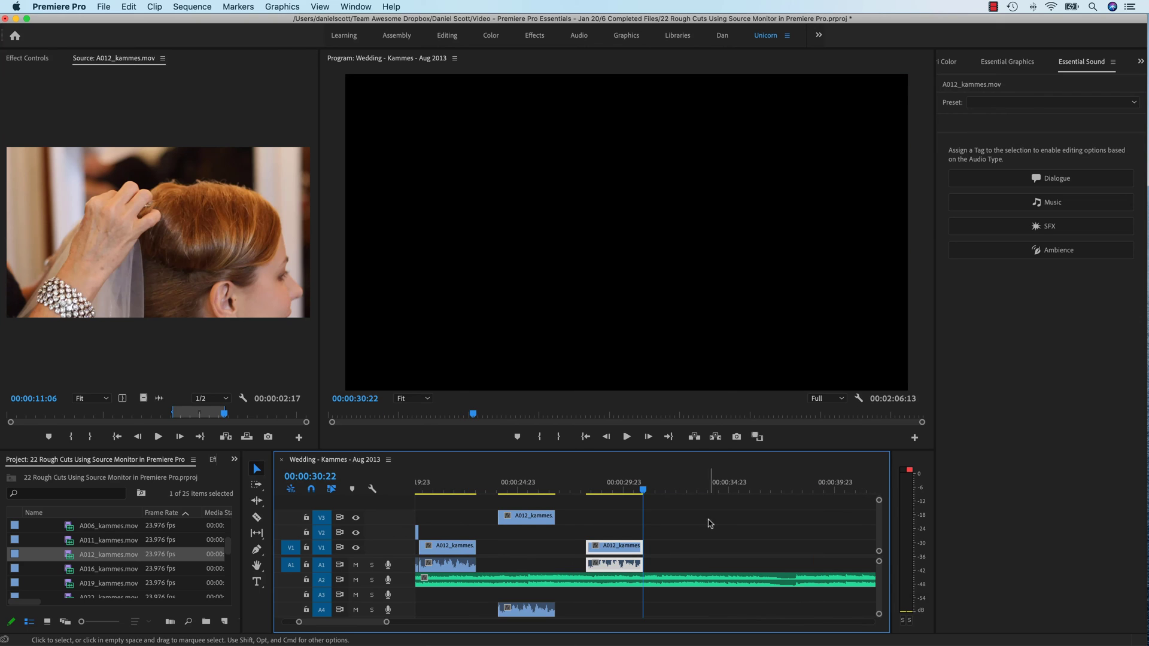
- Play the sequence from 18:16 and step through edit points back to 23:01
{"action": "mouse_move", "coordinate": [346, 625]}
{"action": "left_mouse_down"}
{"action": "mouse_move", "coordinate": [327, 625]}
{"action": "mouse_move", "coordinate": [339, 627]}
{"action": "left_mouse_up"}
{"action": "left_click", "coordinate": [533, 489]}
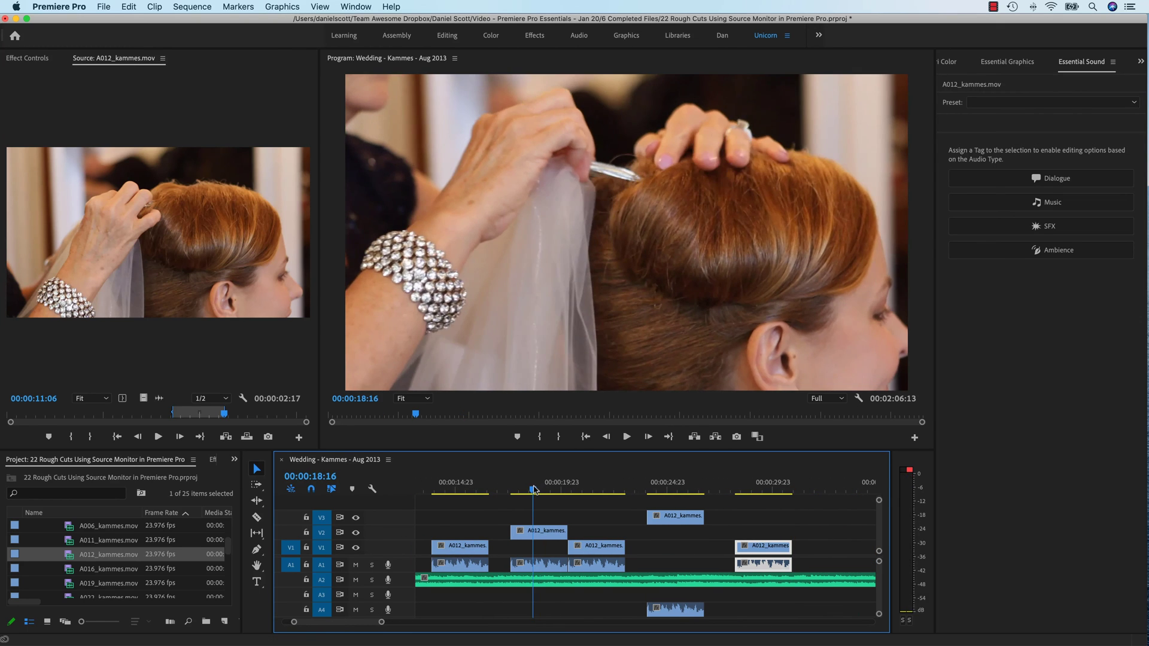
{"action": "key", "text": "space"}
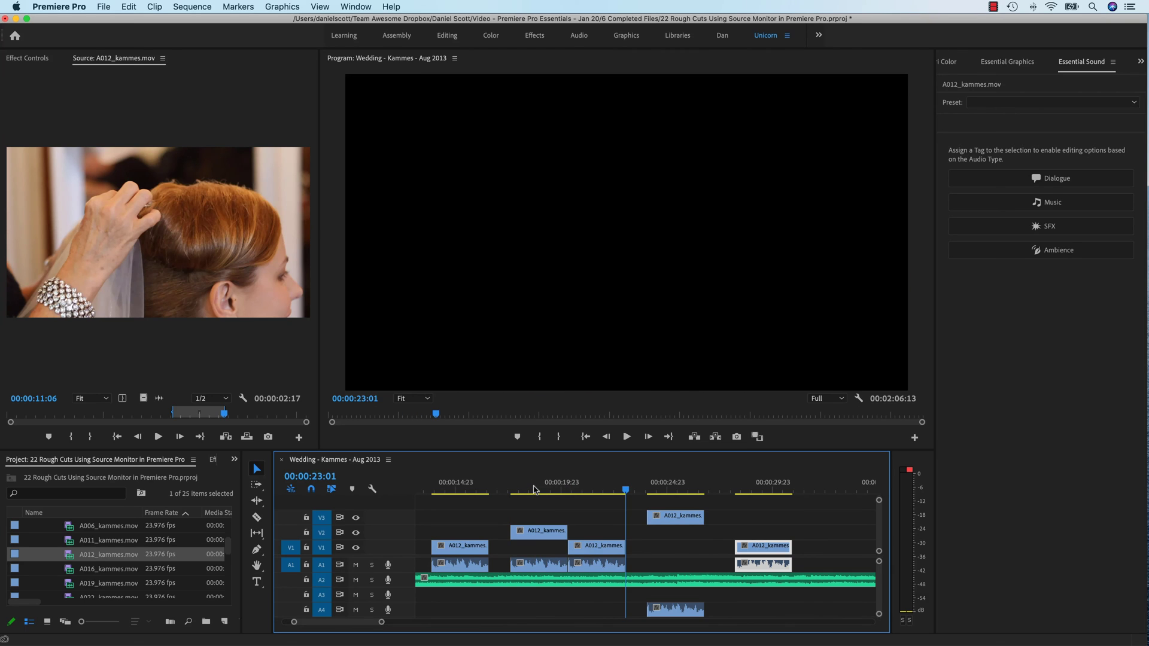
{"action": "key", "text": "Down"}
{"action": "key", "text": "Down"}
{"action": "key", "text": "Down"}
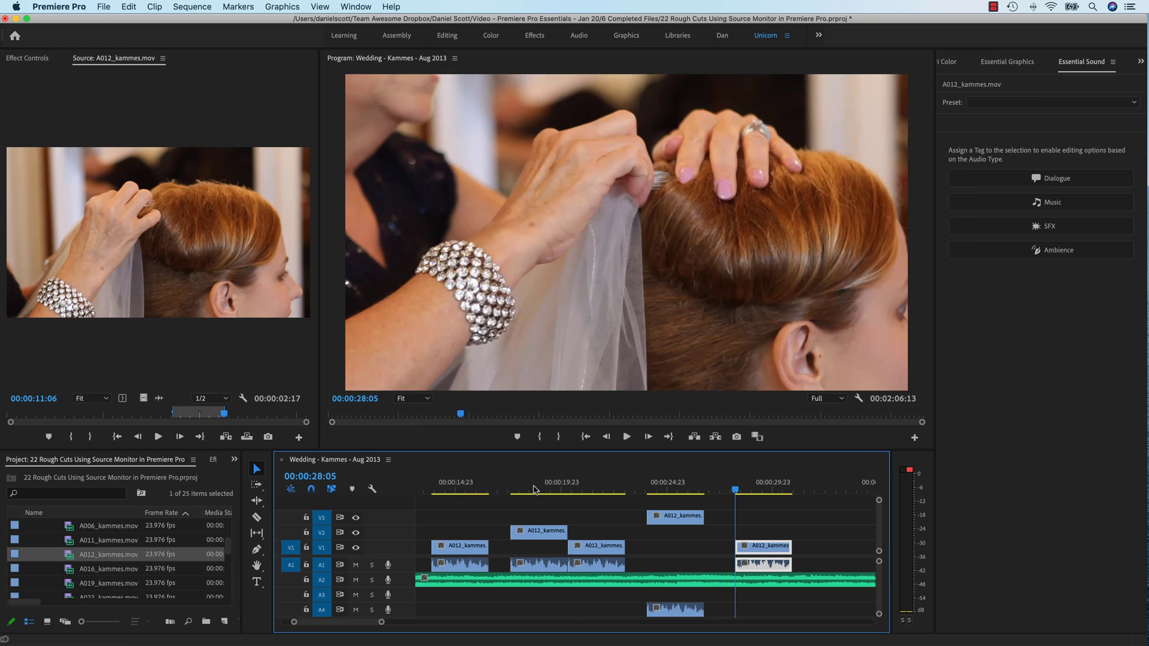
{"action": "key", "text": "Up"}
{"action": "key", "text": "Up"}
{"action": "key", "text": "Up"}
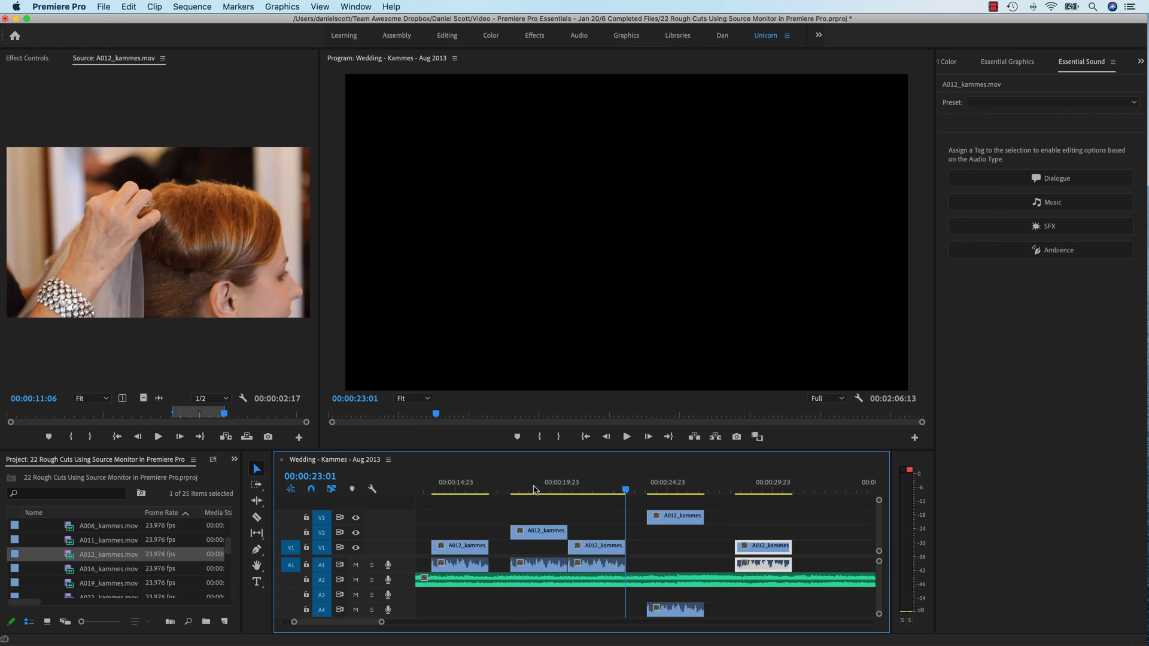
{"action": "left_click", "coordinate": [322, 533]}
{"action": "left_click", "coordinate": [322, 518]}
{"action": "left_click", "coordinate": [321, 580]}
{"action": "left_click", "coordinate": [322, 595]}
{"action": "left_click", "coordinate": [321, 610]}
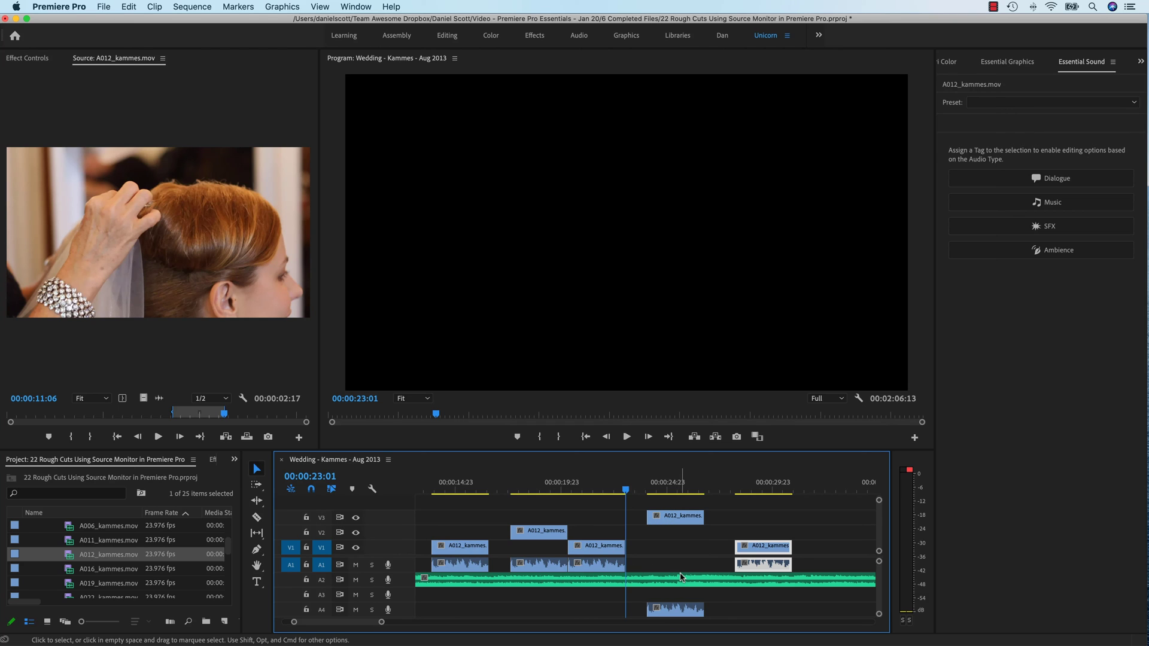
{"action": "key", "text": "Up"}
{"action": "key", "text": "Up"}
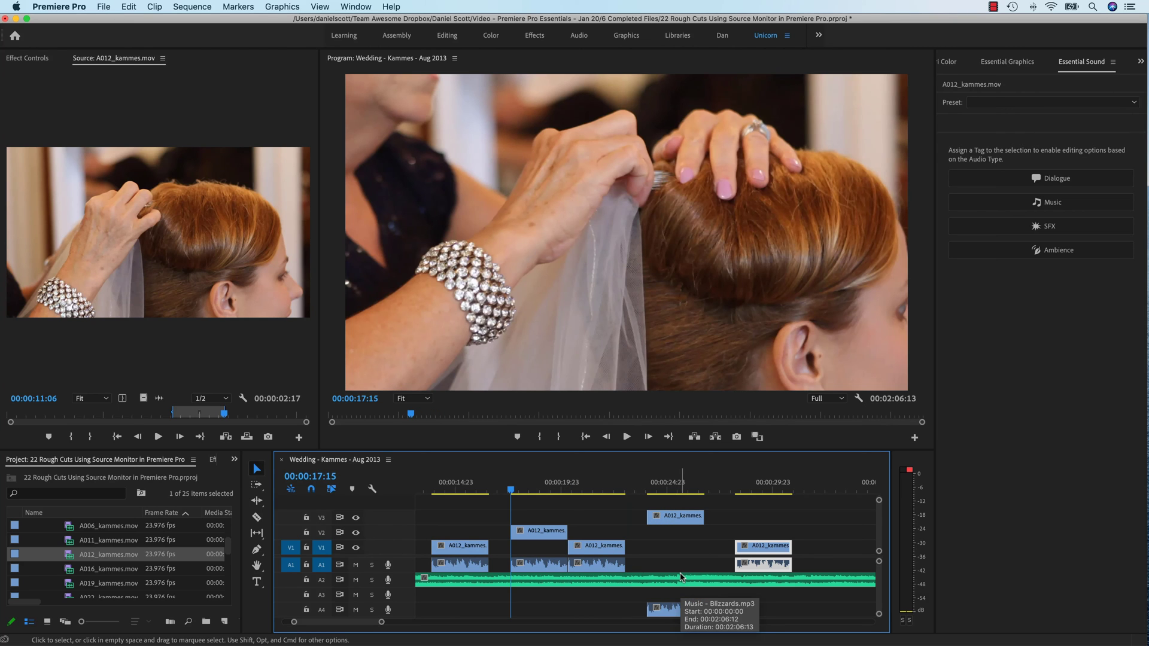
{"action": "key", "text": "Down"}
{"action": "key", "text": "Down"}
{"action": "key", "text": "Down"}
{"action": "key", "text": "Up"}
{"action": "key", "text": "Down"}
{"action": "key", "text": "Up"}
{"action": "key", "text": "Down"}
{"action": "key", "text": "Up"}
{"action": "key", "text": "Down"}
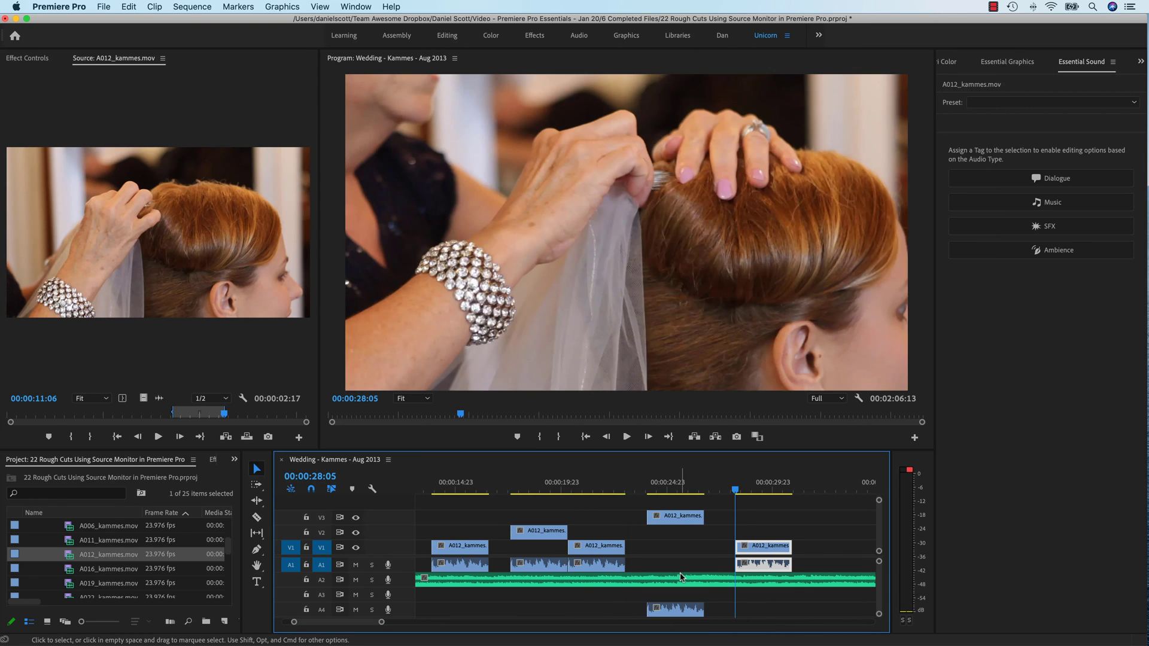
{"action": "left_click", "coordinate": [321, 533]}
{"action": "left_click", "coordinate": [322, 519]}
{"action": "left_click", "coordinate": [321, 580]}
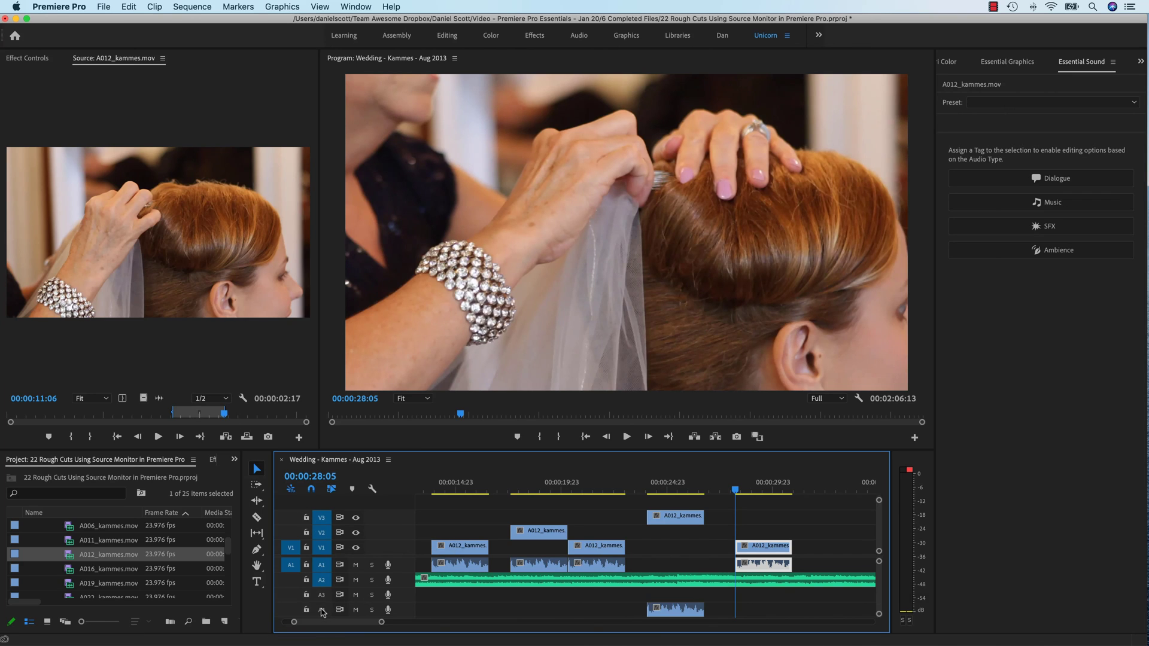
{"action": "left_click", "coordinate": [322, 609]}
{"action": "left_click", "coordinate": [321, 595]}
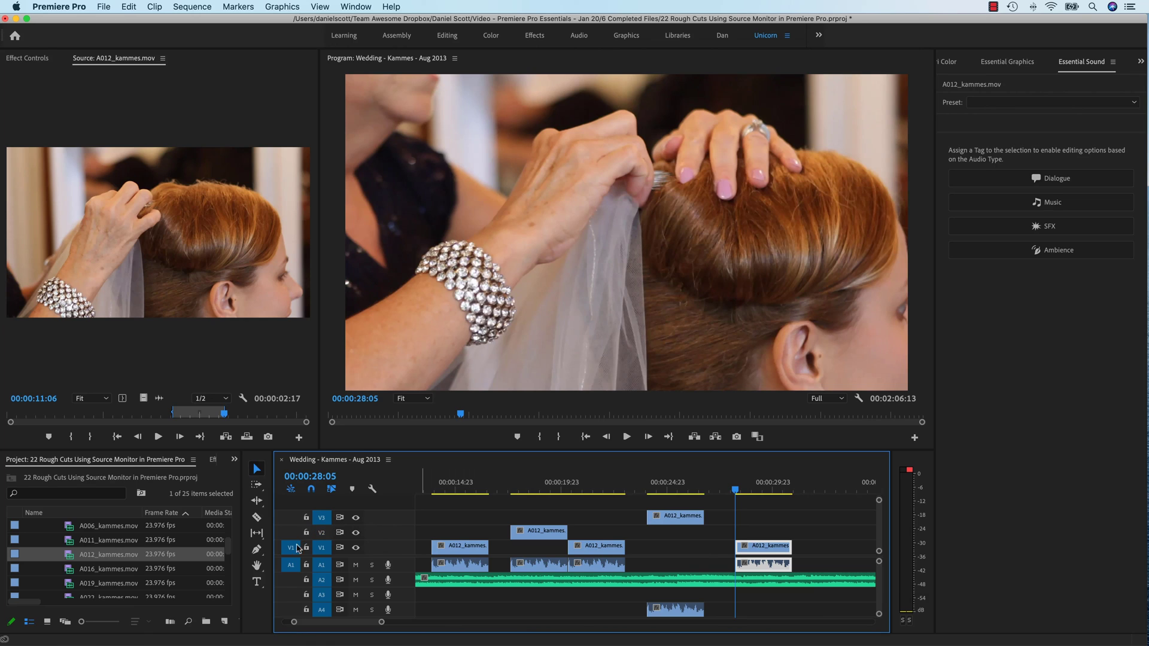
- Leave the source video patched to V1 with every video and audio track targeted
{"action": "left_click_drag", "start_coordinate": [296, 548], "coordinate": [291, 518]}
{"action": "left_click", "coordinate": [322, 548]}
{"action": "left_click", "coordinate": [321, 580]}
{"action": "left_click", "coordinate": [322, 595]}
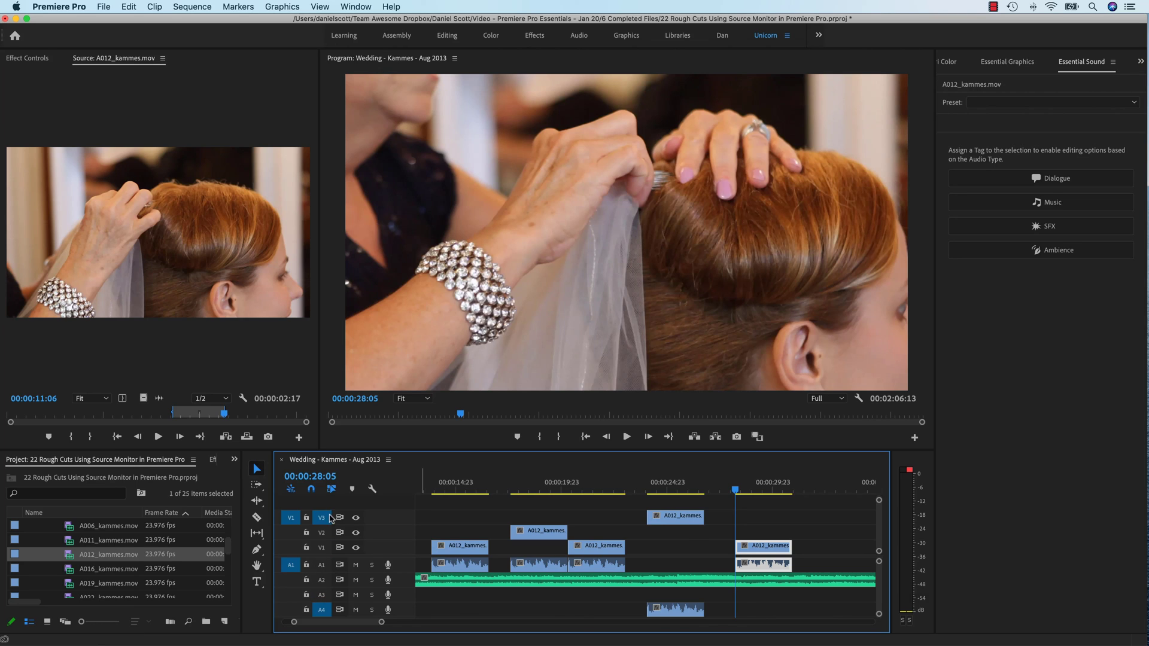
{"action": "left_click", "coordinate": [321, 533]}
{"action": "left_click", "coordinate": [321, 548]}
{"action": "left_click", "coordinate": [322, 580]}
{"action": "left_click", "coordinate": [321, 595]}
{"action": "left_click_drag", "start_coordinate": [291, 517], "coordinate": [291, 548]}
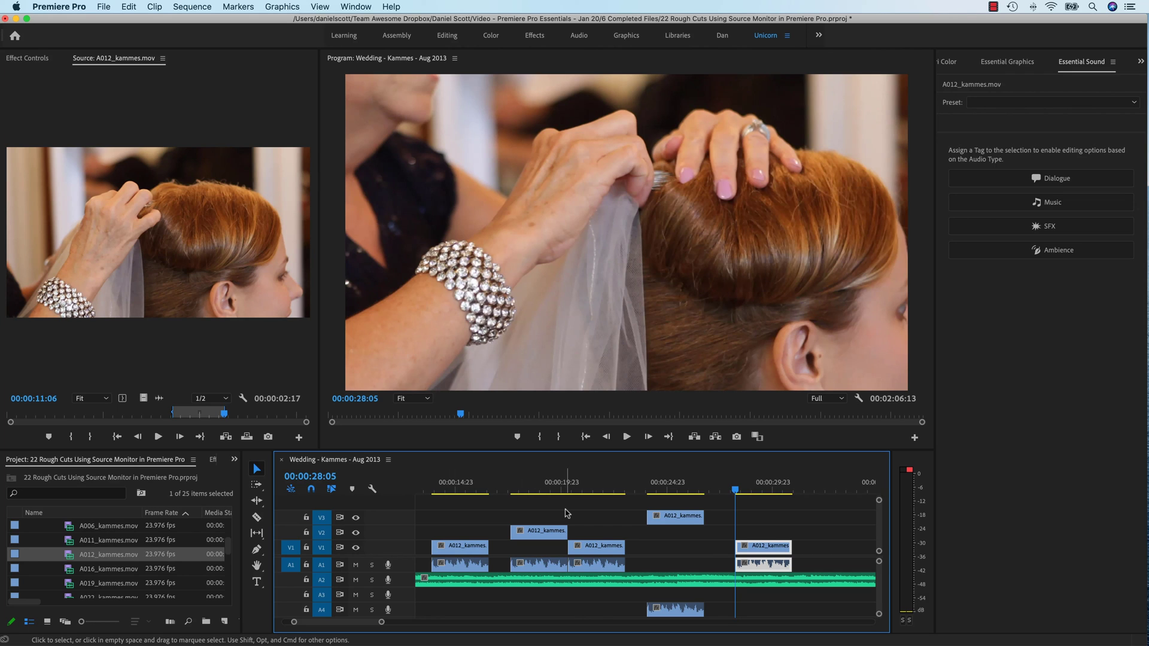
- Move the playhead to the 00:00:24:01 edit point and insert the A012 clip there
{"action": "key", "text": "Up"}
{"action": "key", "text": "Up"}
{"action": "key", "text": "Up"}
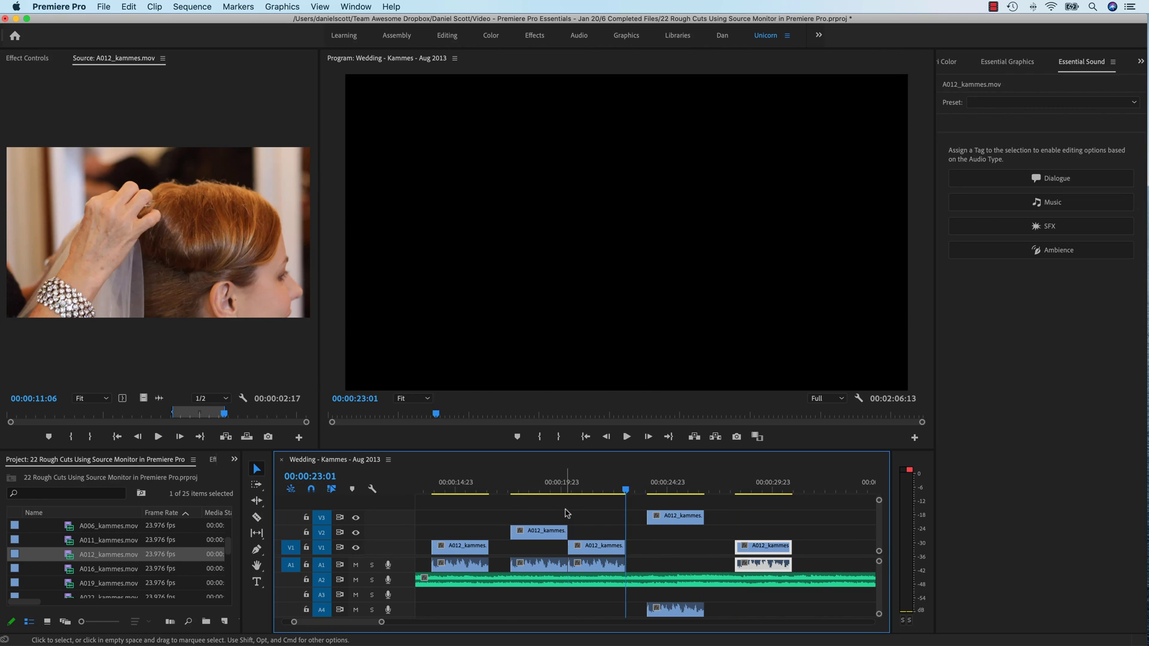
{"action": "key", "text": "Down"}
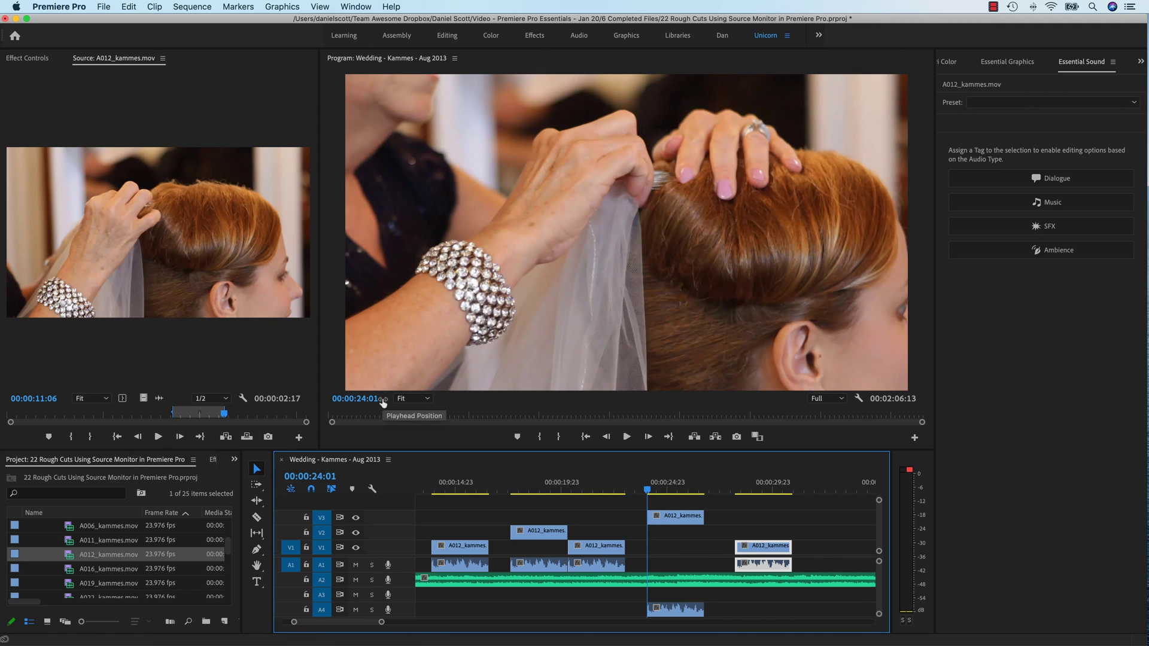
{"action": "key", "text": "Down"}
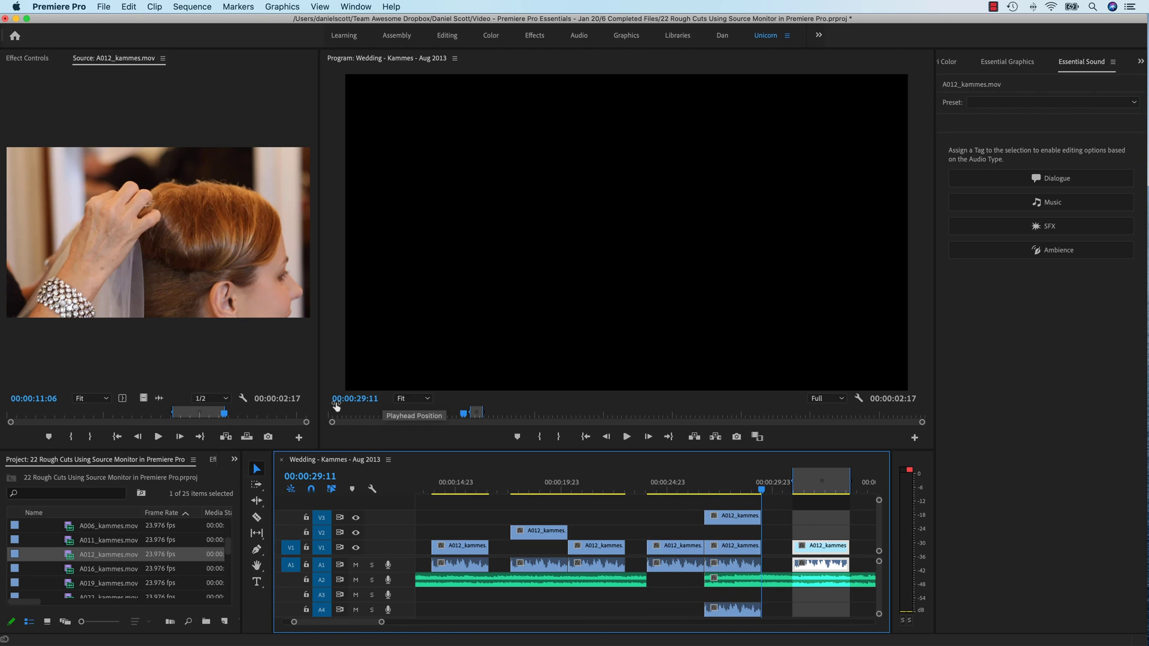